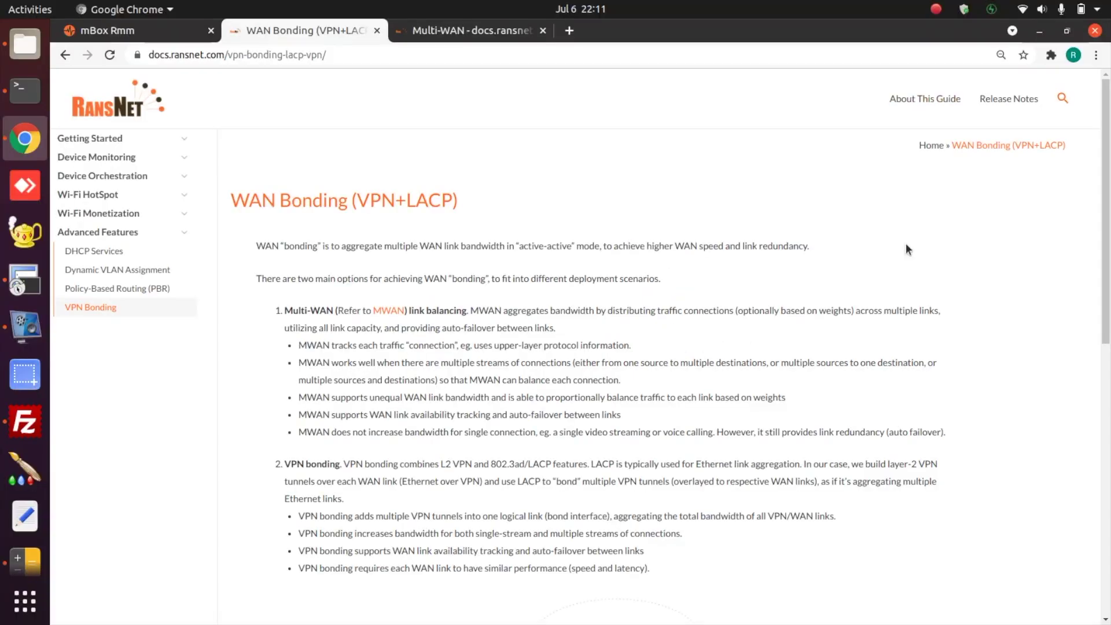
Step: Show the Multi-WAN guide's three-ISP load-balancing topology diagram in RansNet Docs
click(472, 33)
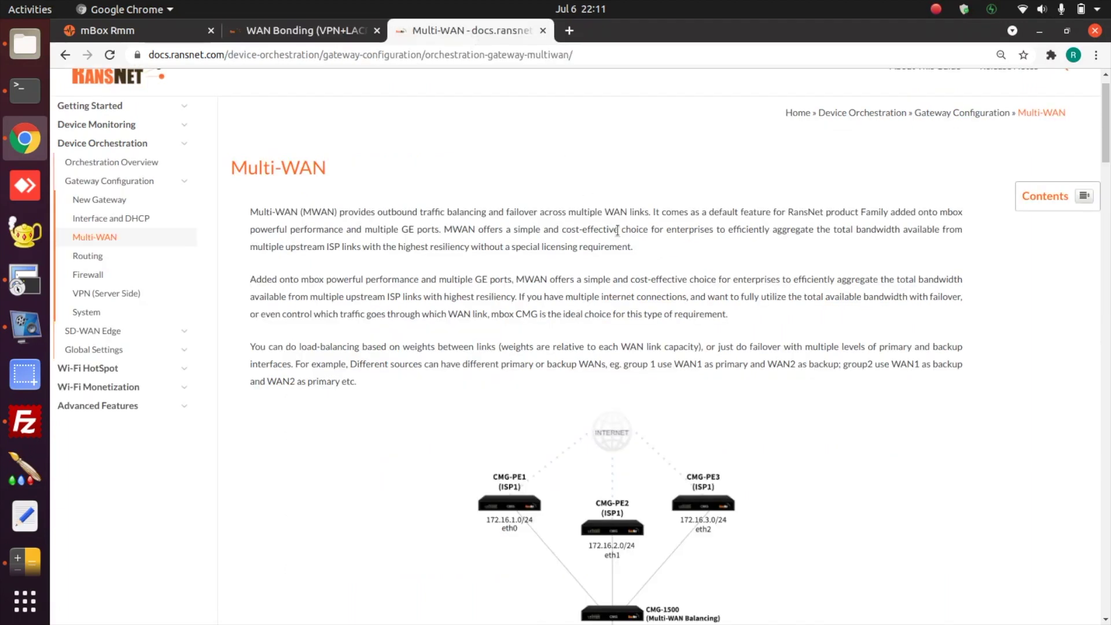
scroll(742, 362, down, 3)
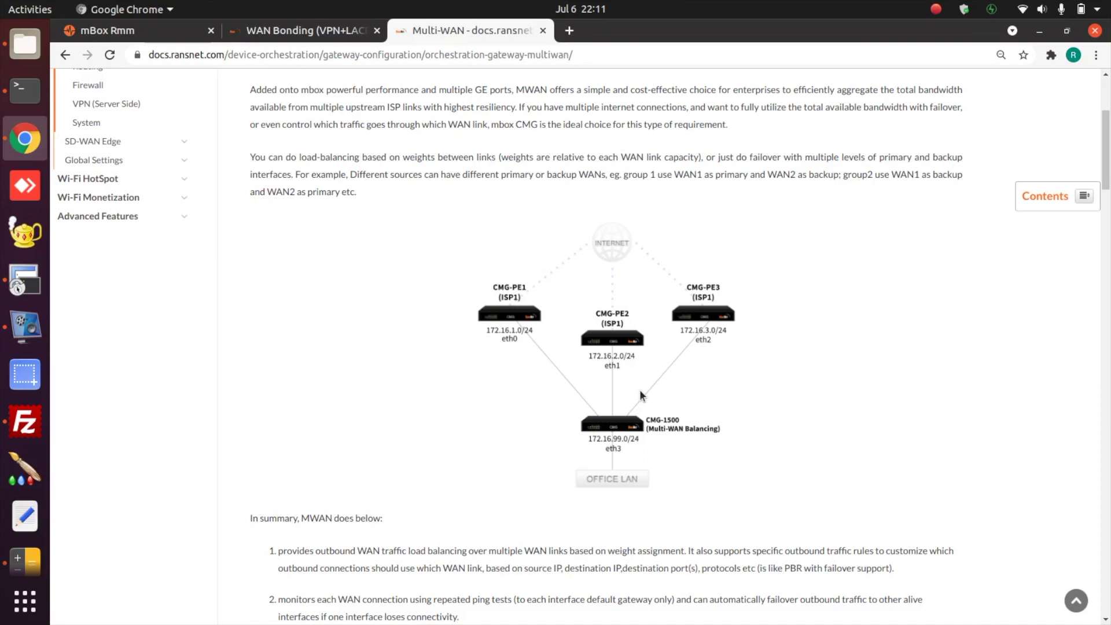
Step: Show the WAN Bonding (VPN+LACP) diagram of SIM1 and SIM2 tunnels bonded to the CMG Gateway
click(309, 35)
scroll(480, 303, down, 7)
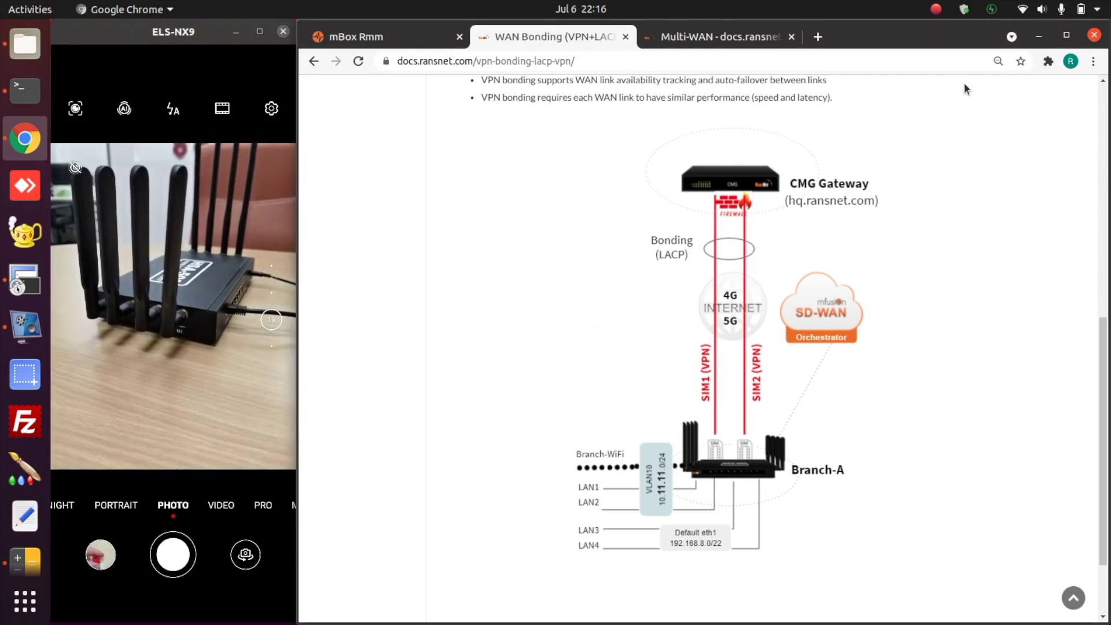
Step: Add Branch-A as a new SD-Branch remote, save it, and apply the config to the devices
click(414, 39)
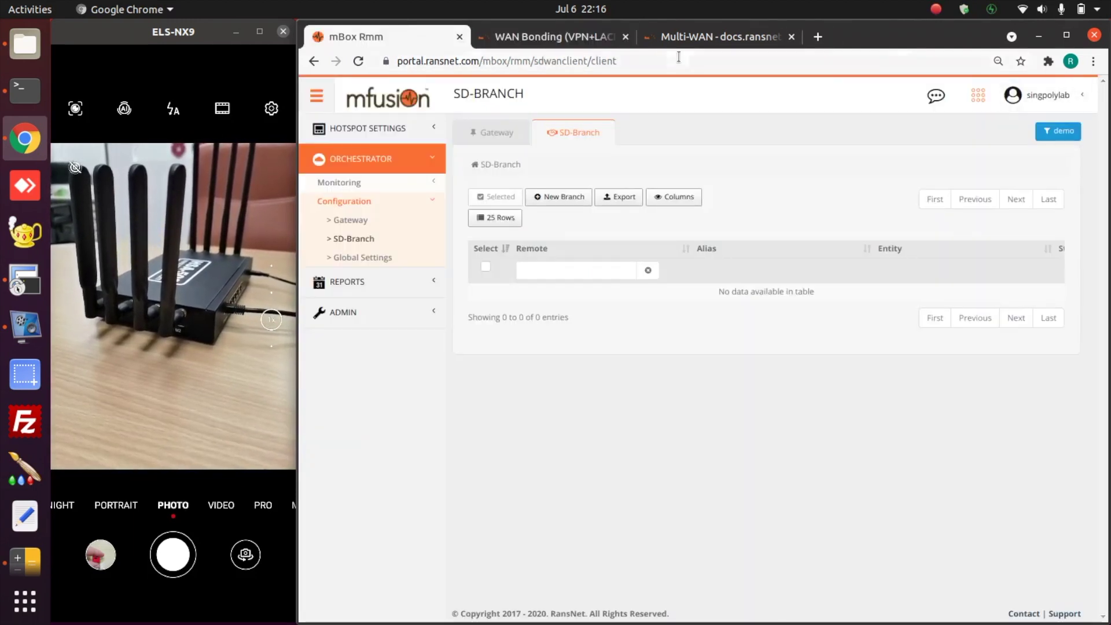
click(607, 37)
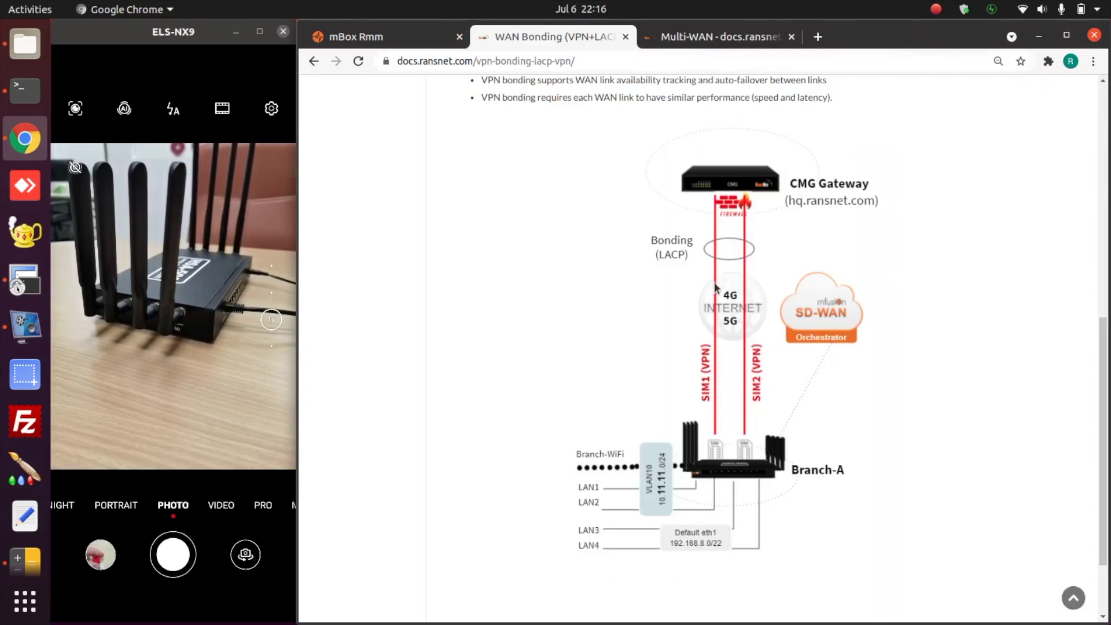
click(371, 36)
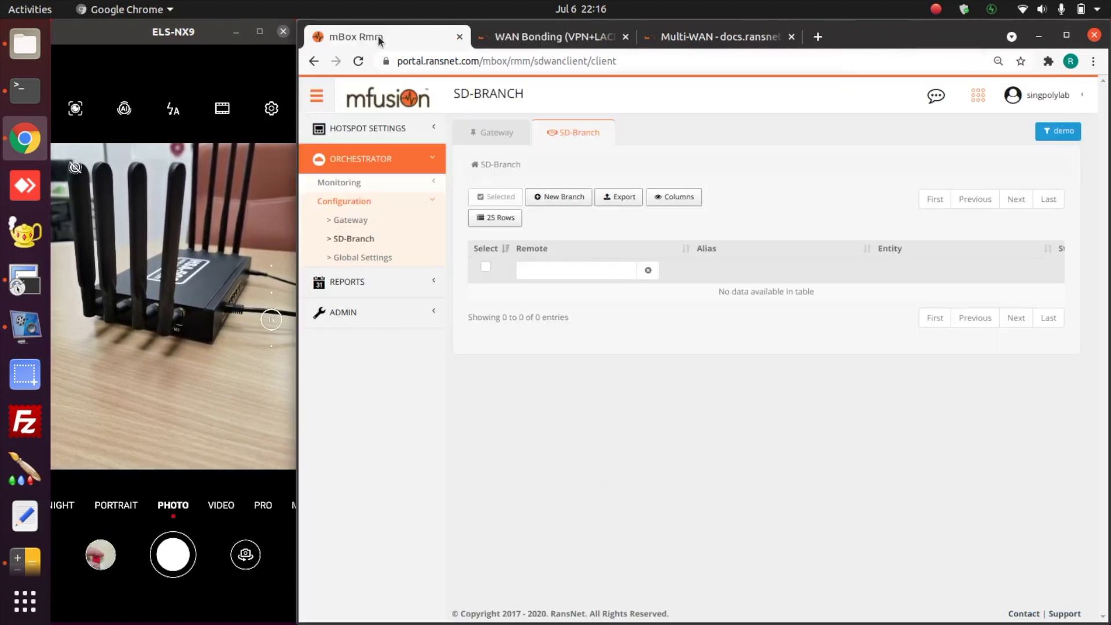
click(1067, 35)
click(318, 190)
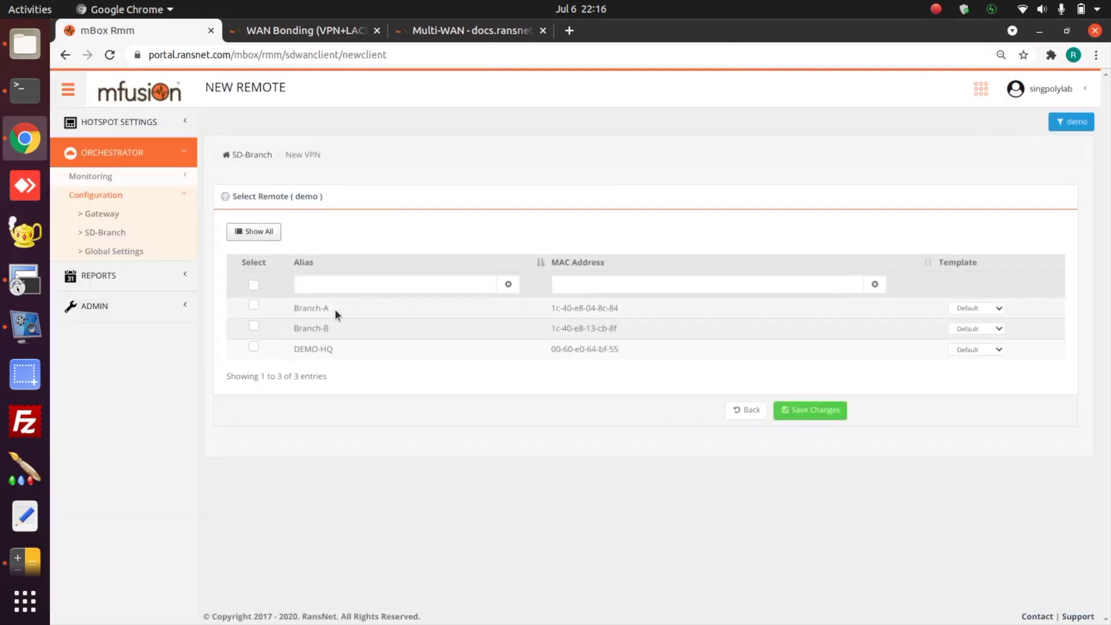
click(254, 307)
click(790, 411)
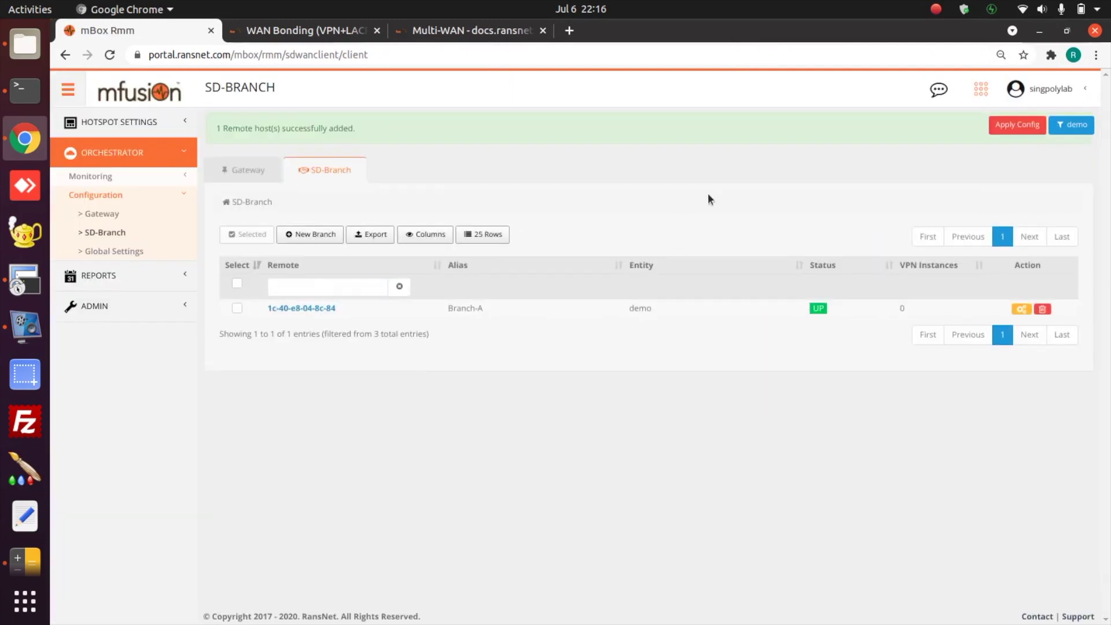
click(1021, 132)
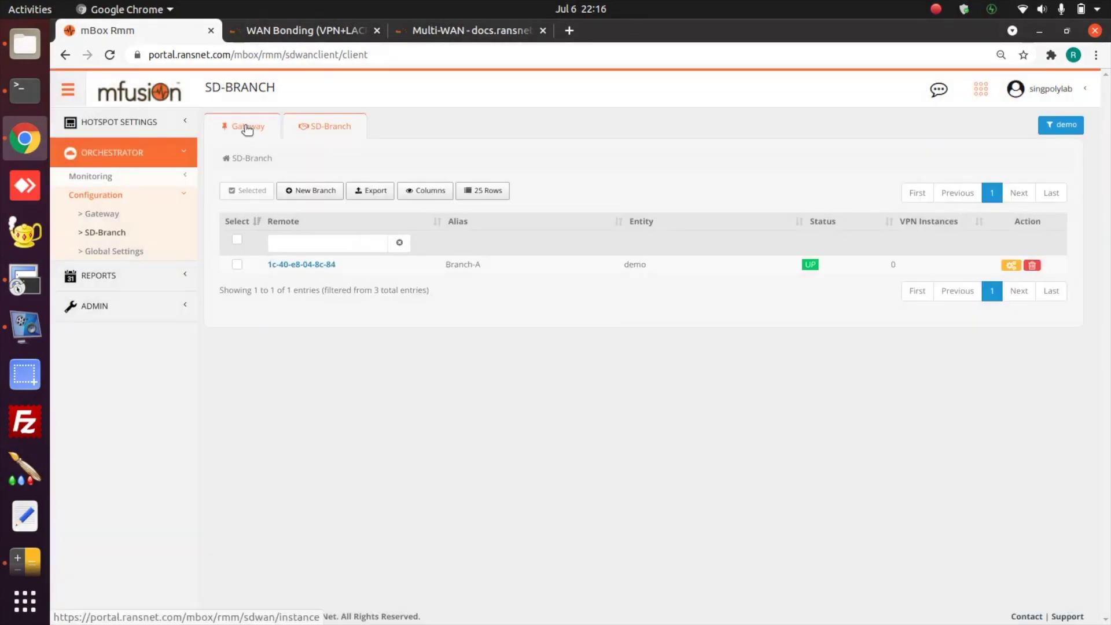
click(247, 127)
Step: Create gateway bond ID 1 with static IP address 10.1.1.1/30 and save it
click(305, 263)
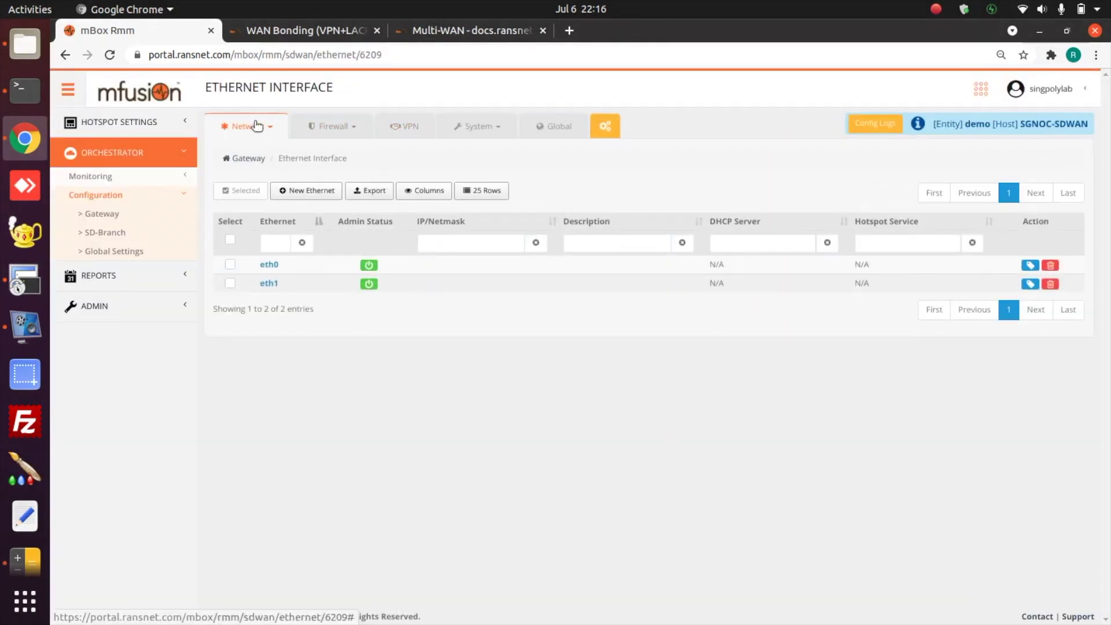
click(257, 125)
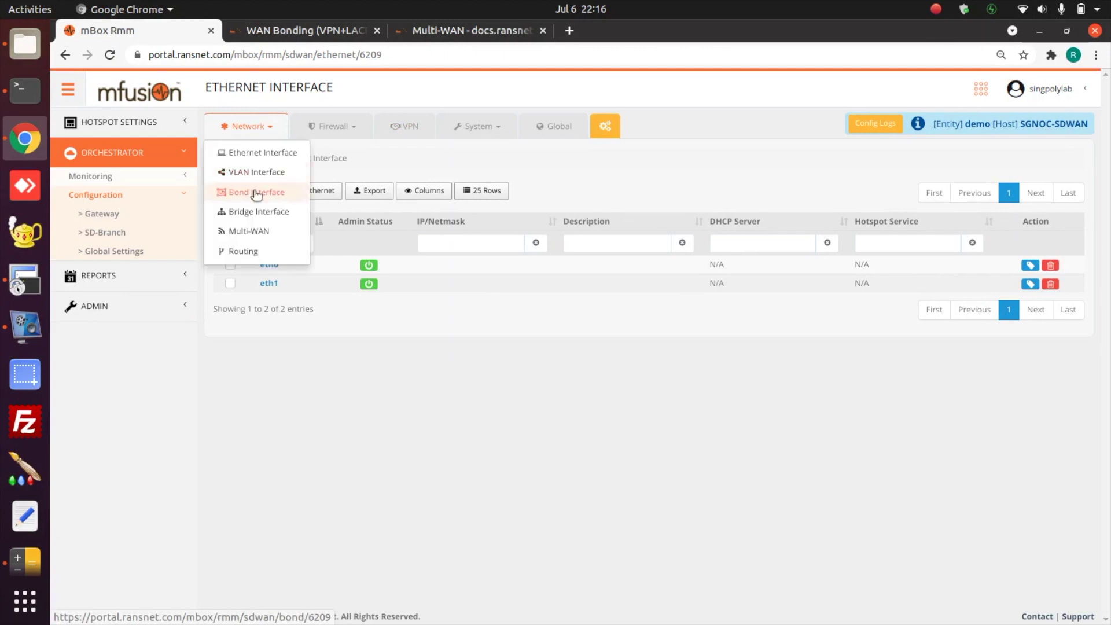
click(255, 190)
click(295, 191)
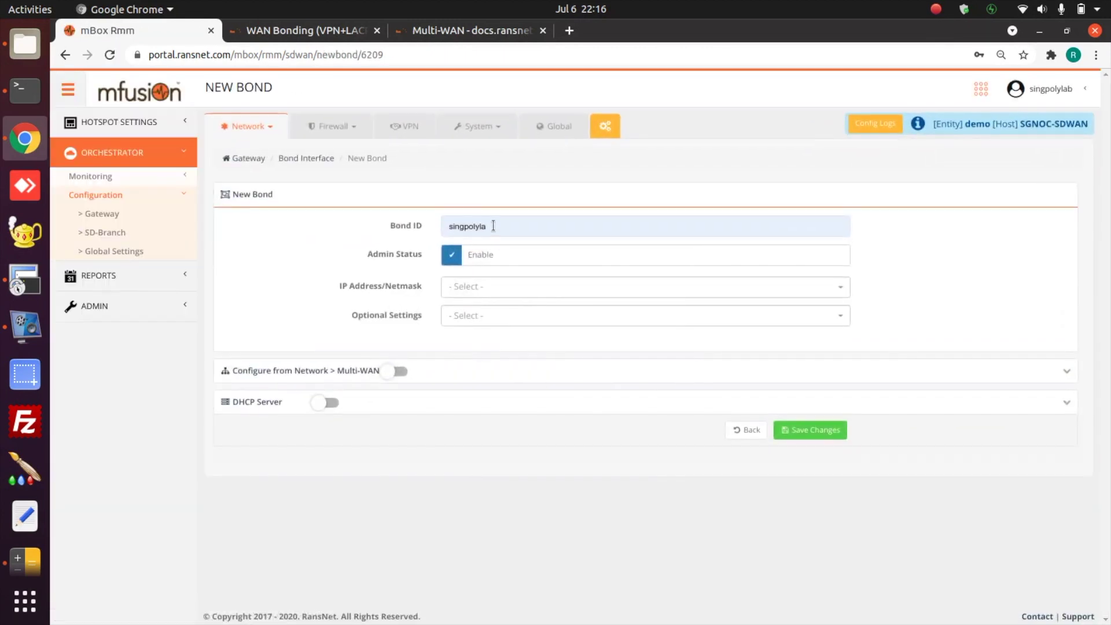
click(509, 287)
click(526, 372)
click(499, 313)
text(10.1.1.1/30)
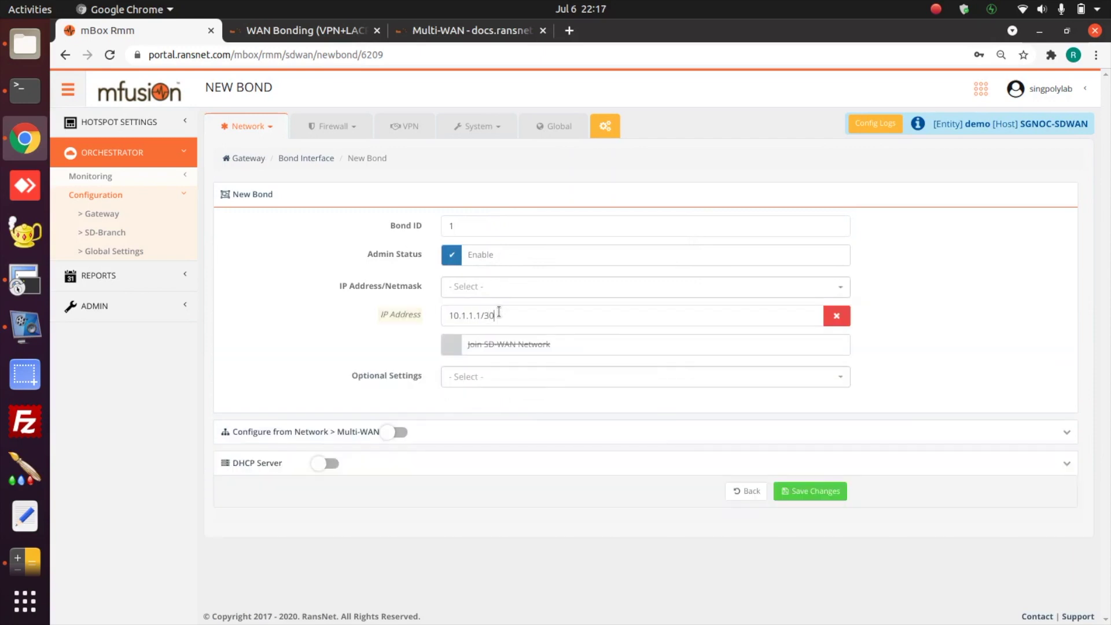
click(277, 25)
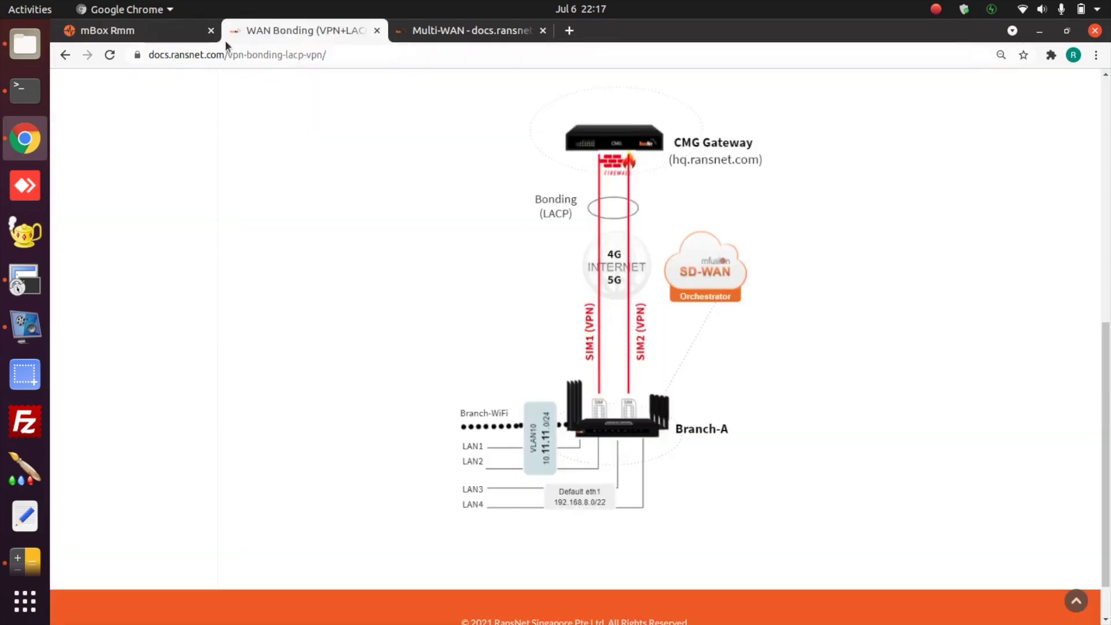
click(168, 33)
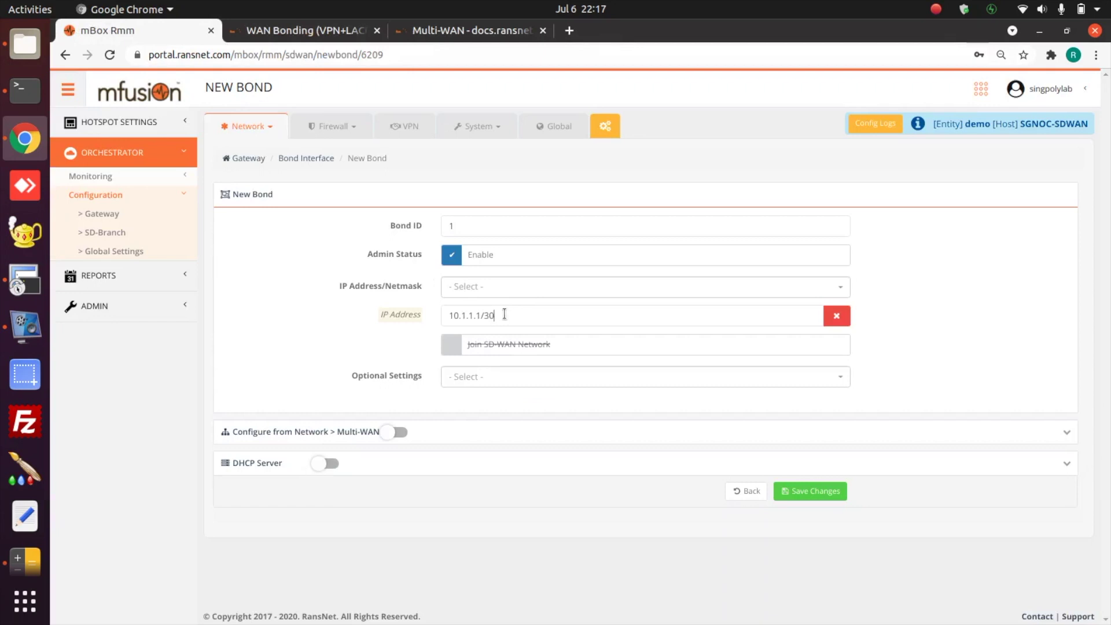
click(790, 491)
Step: Add gateway VPN instance 1 (port 1443) in Layer 2 mode, assigned to bond group 1
click(397, 172)
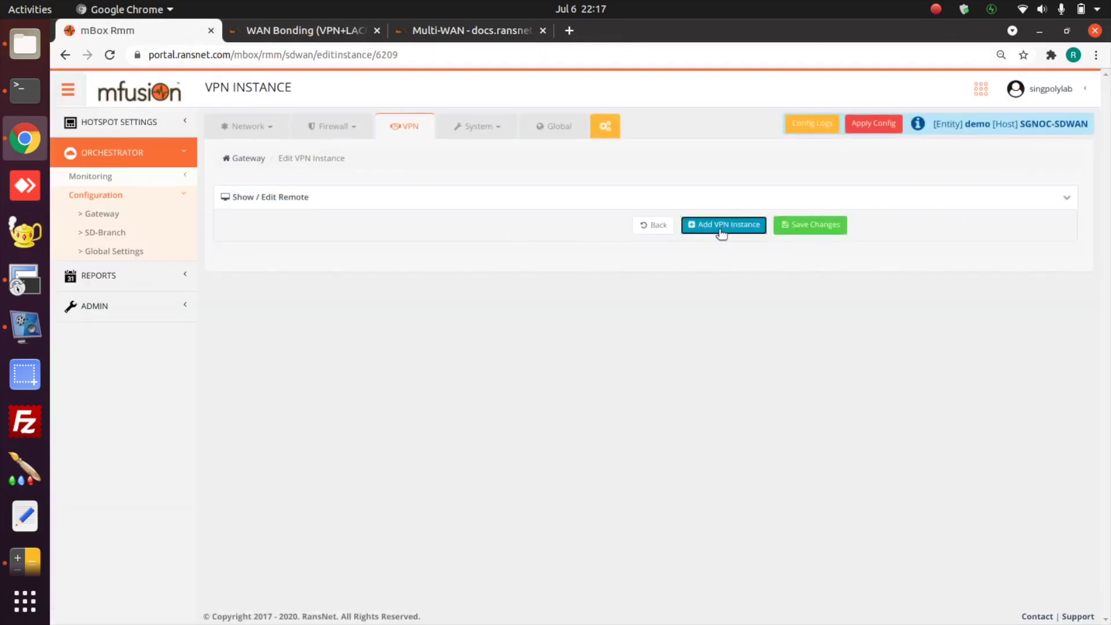
click(724, 225)
click(268, 197)
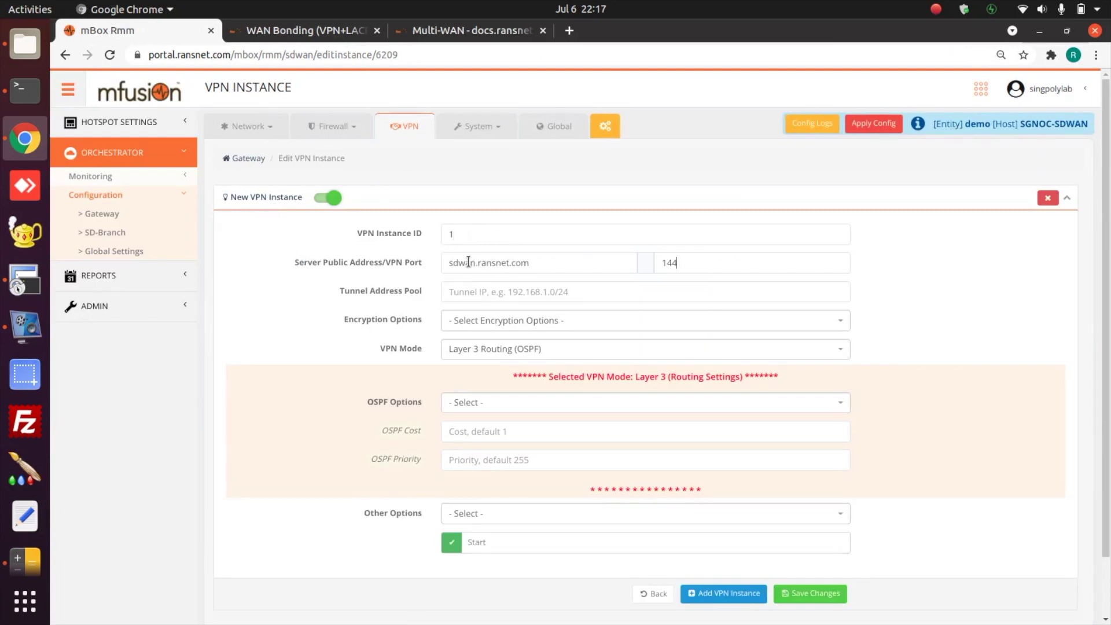
click(527, 355)
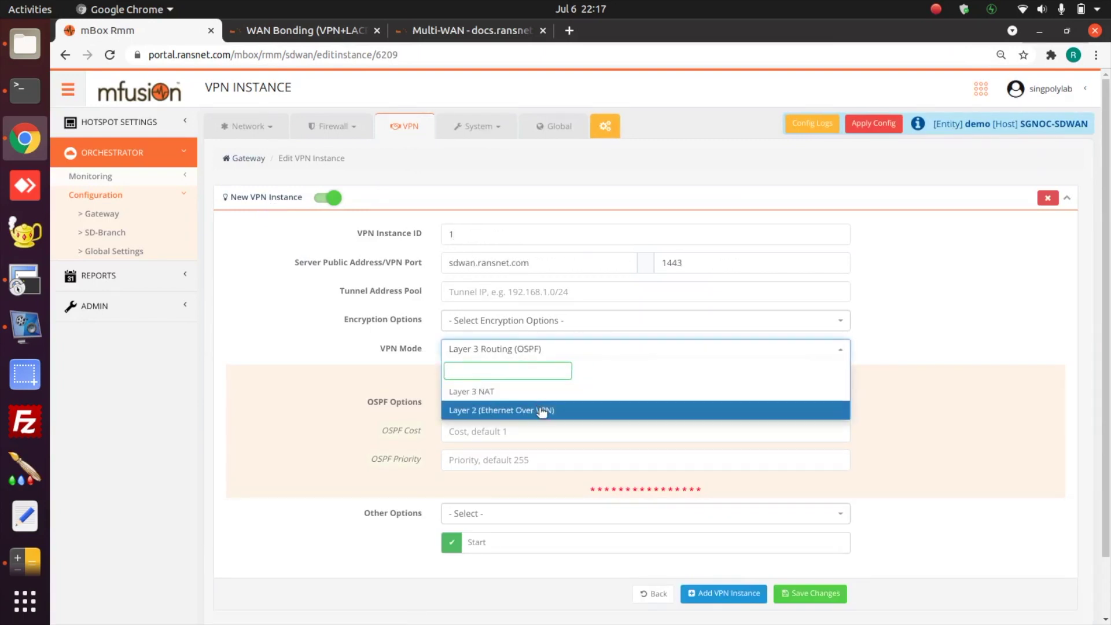
click(542, 410)
click(513, 405)
click(542, 445)
click(503, 433)
click(511, 473)
scroll(510, 478, down, 1)
Step: Add VPN instance 2 on sdwan.ransnet.com port 2443, Layer 2, bond group 1, then save and apply config
click(725, 563)
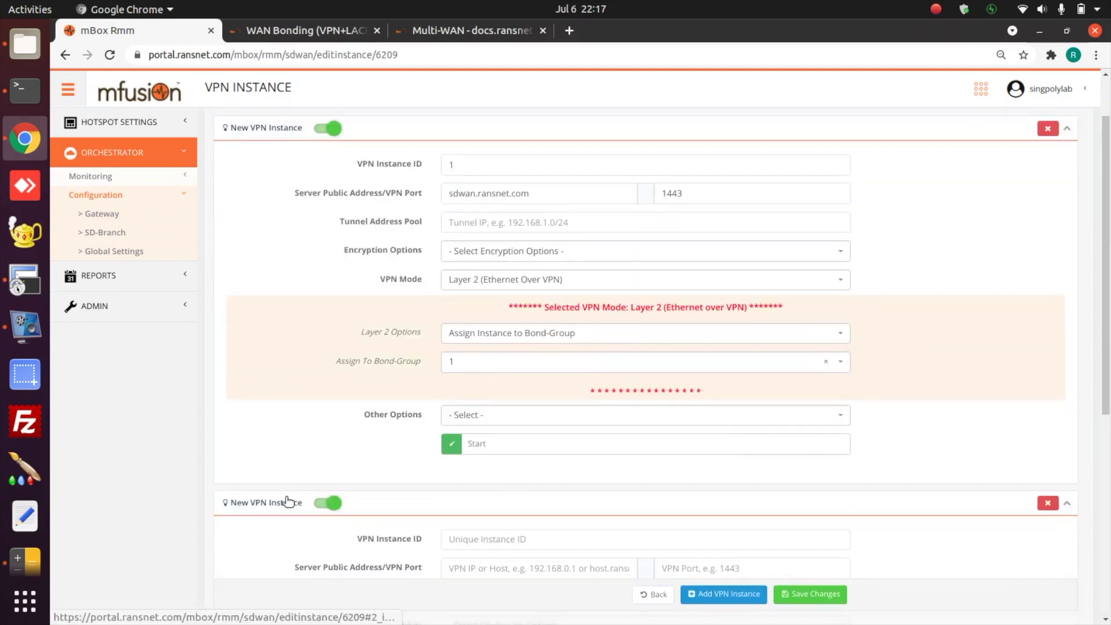
scroll(510, 266, down, 5)
click(510, 265)
text(2)
click(502, 295)
text(sdwan.ransnet.com2443)
click(538, 379)
click(536, 446)
click(535, 433)
click(535, 460)
click(526, 461)
click(524, 504)
click(810, 593)
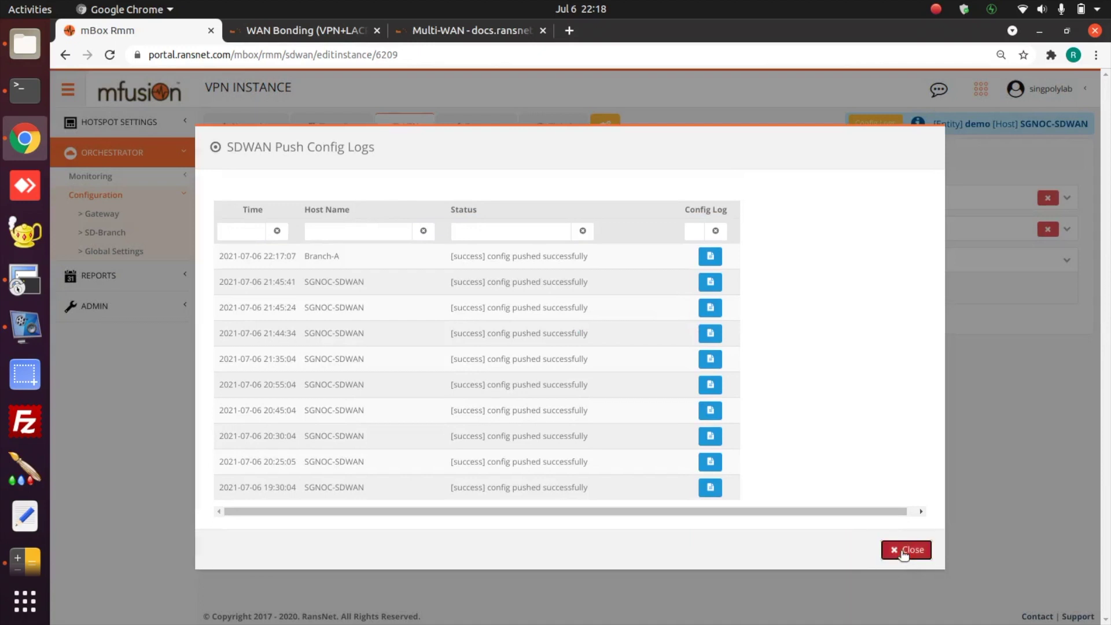
click(907, 549)
Step: Review the Branch_WiFi wireless template, then view Branch_FW rules permitting outbound vlan20 and bond1
click(114, 235)
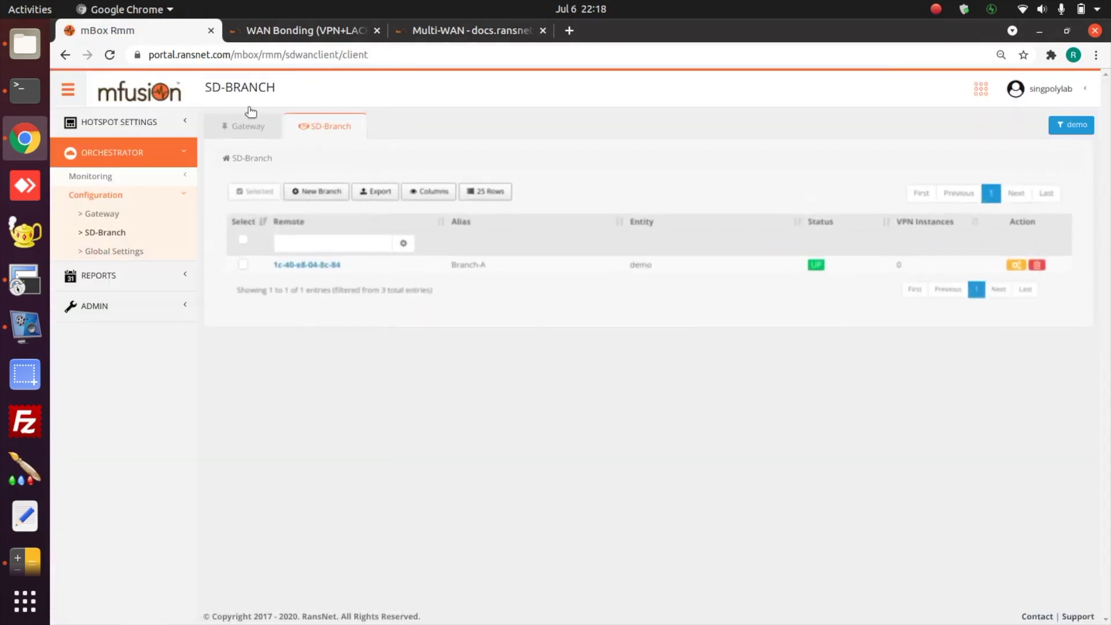
click(298, 32)
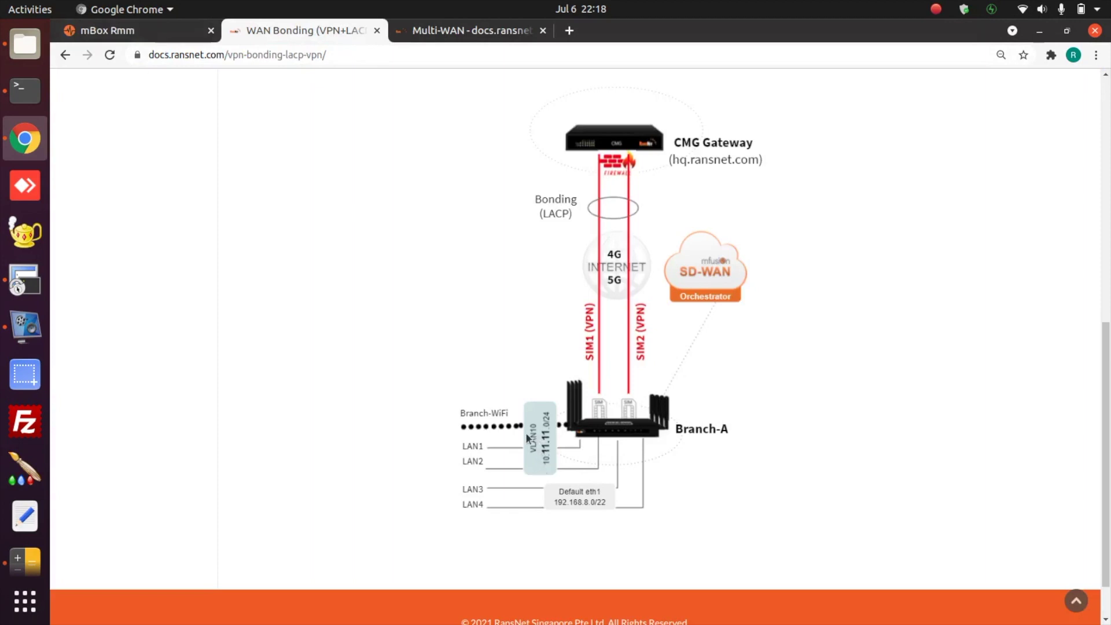
key(ctrl+Page_Up)
click(134, 253)
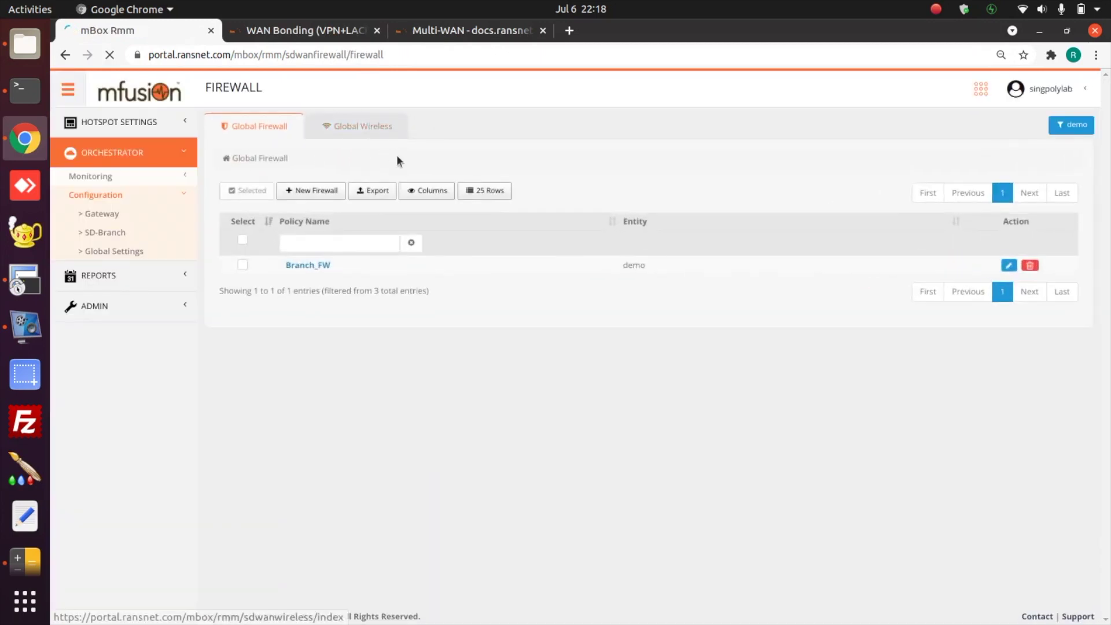
click(368, 125)
click(322, 264)
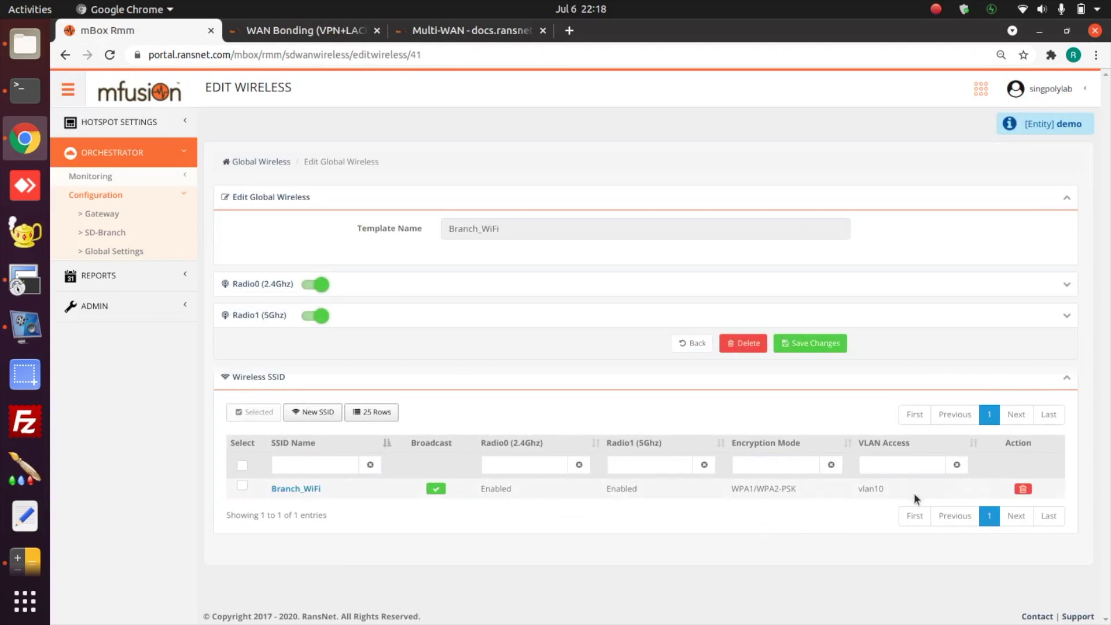
click(114, 250)
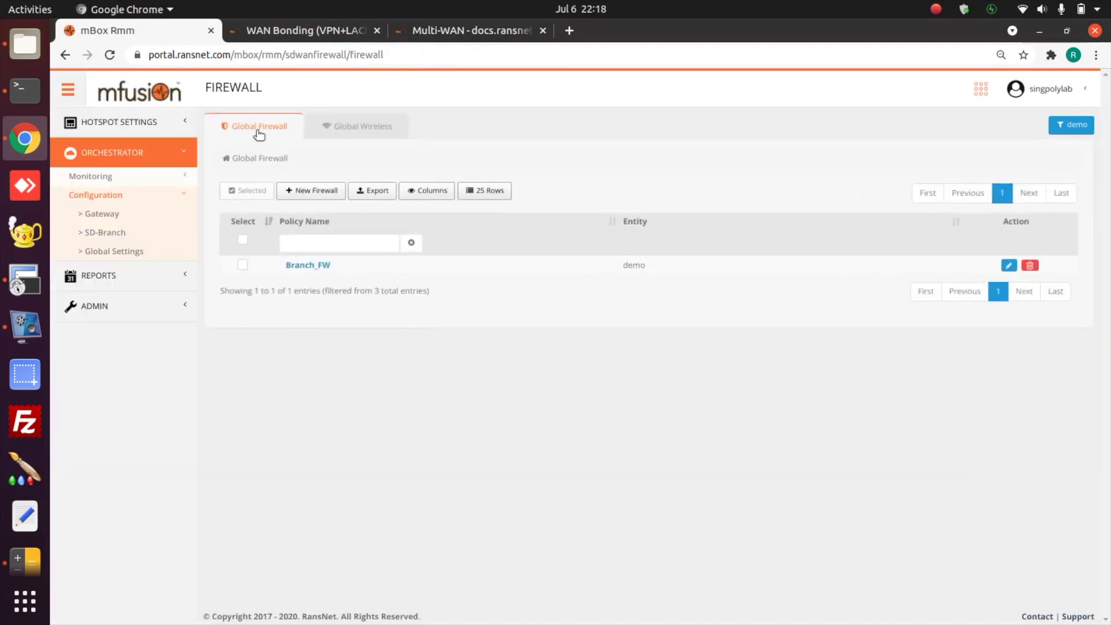
click(315, 264)
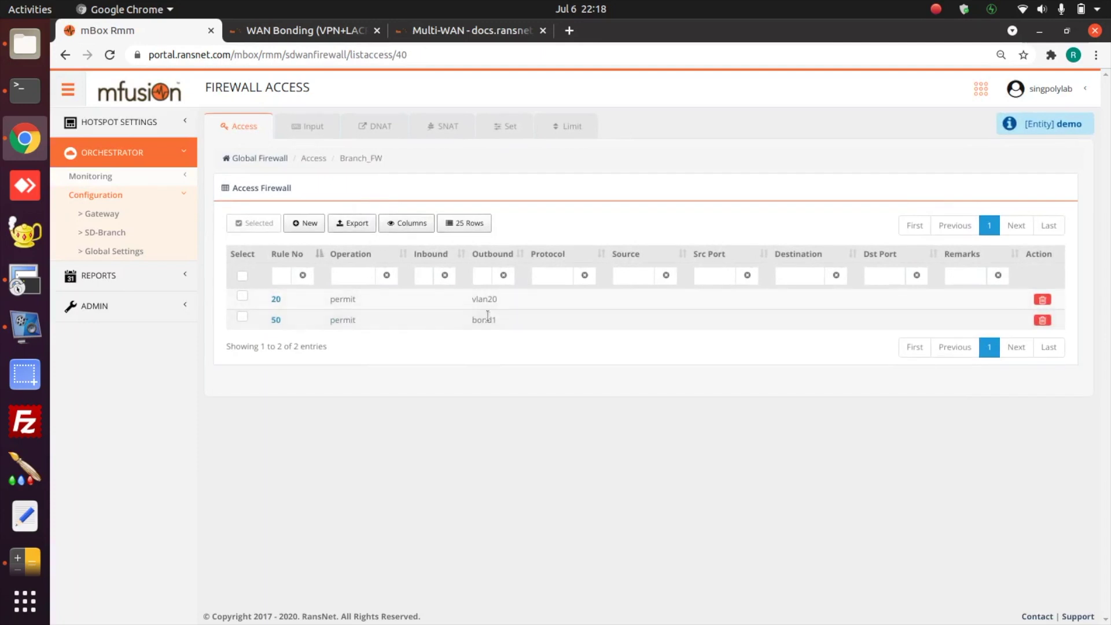
Step: Set Branch-A's global firewall to Branch_FW and global wireless to Branch_WiFi, and save
click(103, 232)
click(304, 265)
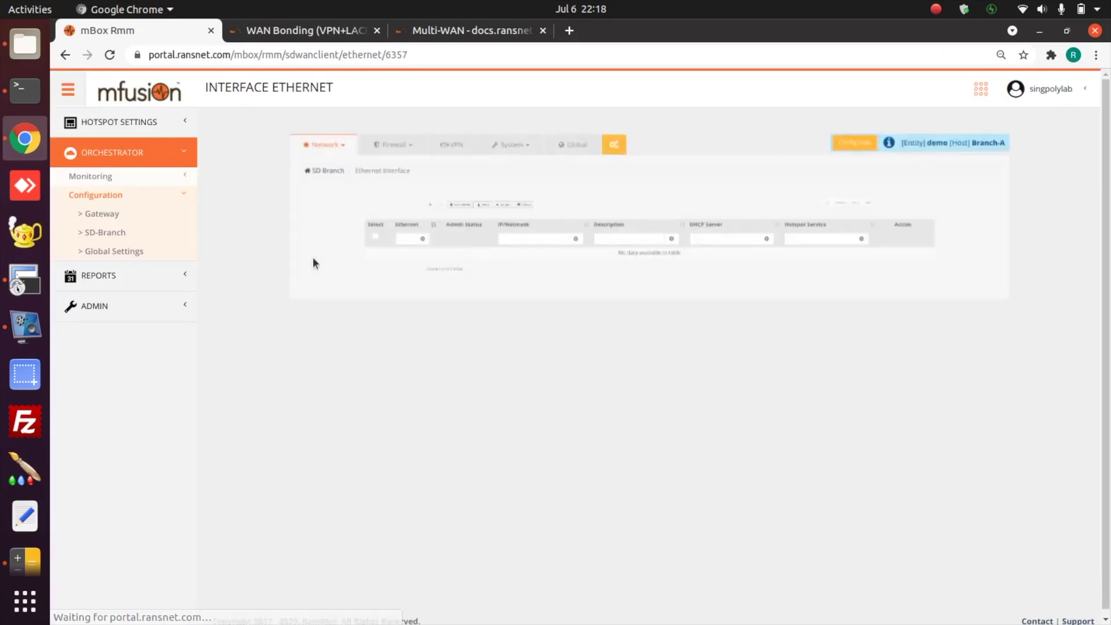
click(564, 121)
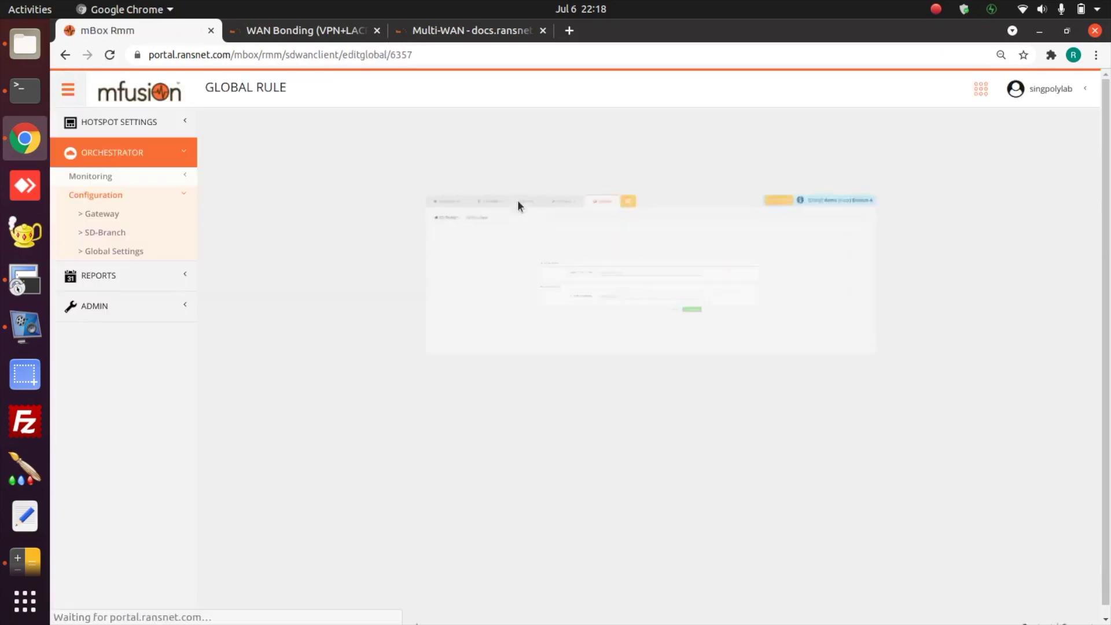
click(489, 237)
click(486, 255)
click(462, 328)
click(490, 349)
click(825, 382)
Step: Bring up Branch-A's VLAN sub-interface list after checking the docs network diagram
click(249, 121)
click(273, 172)
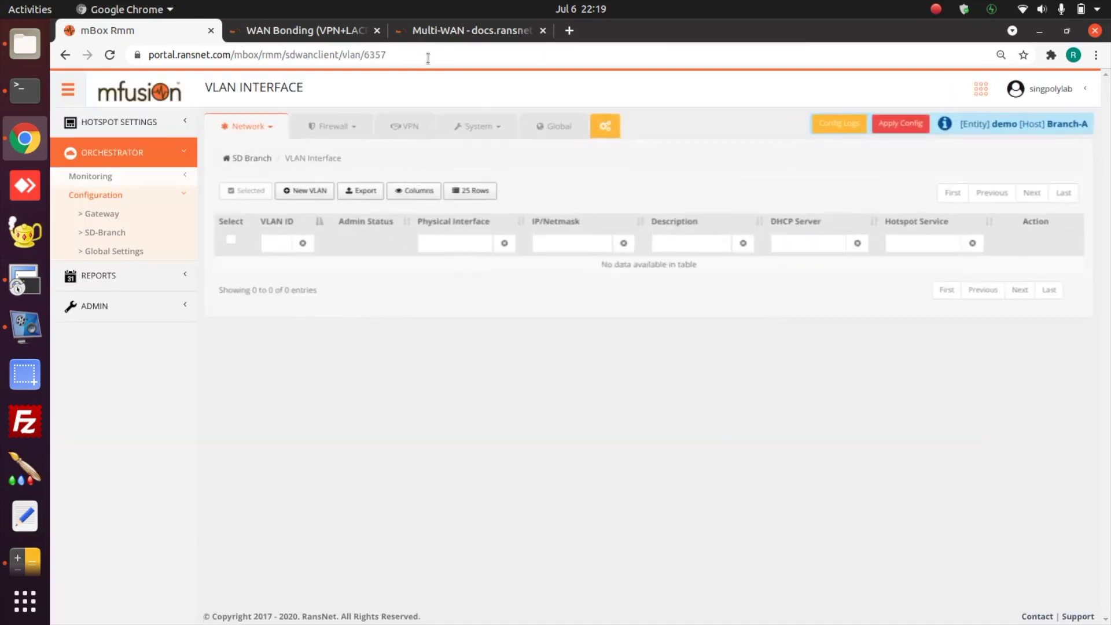
click(297, 30)
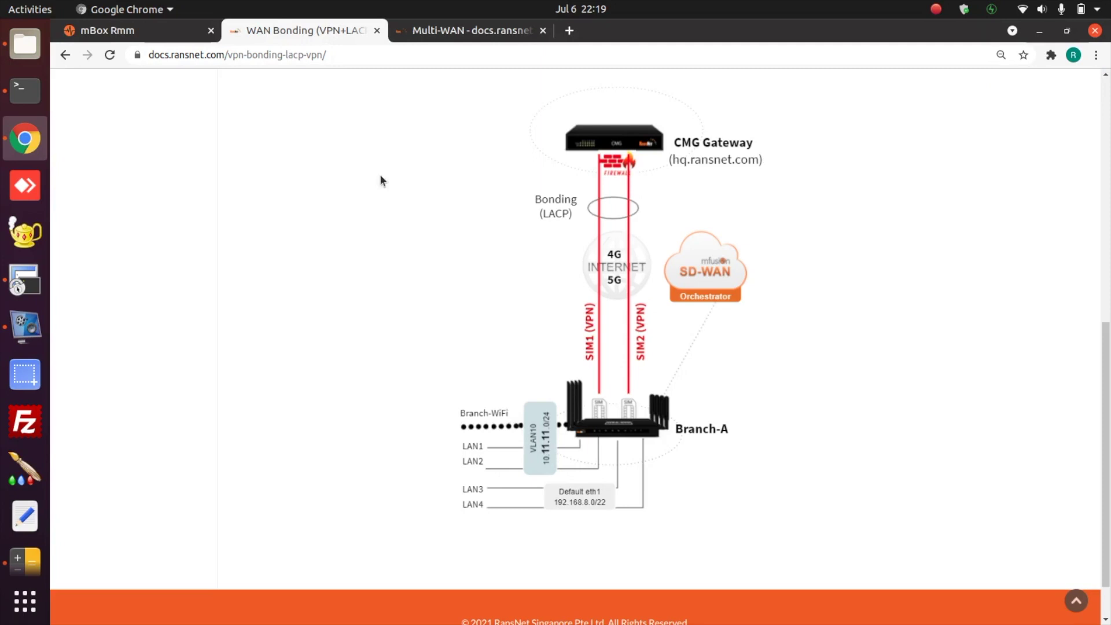
click(139, 30)
Step: Create vlan10 on eth1 with static IP 10.11.11.1/24 and DHCP server enabled
click(299, 187)
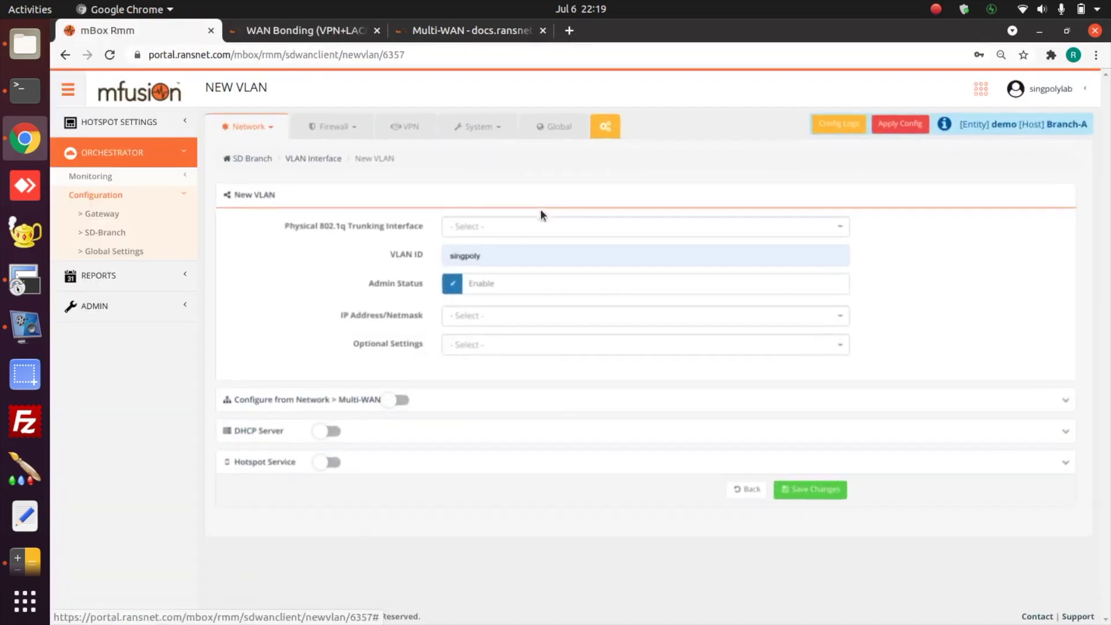
click(541, 225)
click(541, 249)
click(508, 255)
click(509, 259)
click(556, 315)
click(558, 392)
text(10.11.11)
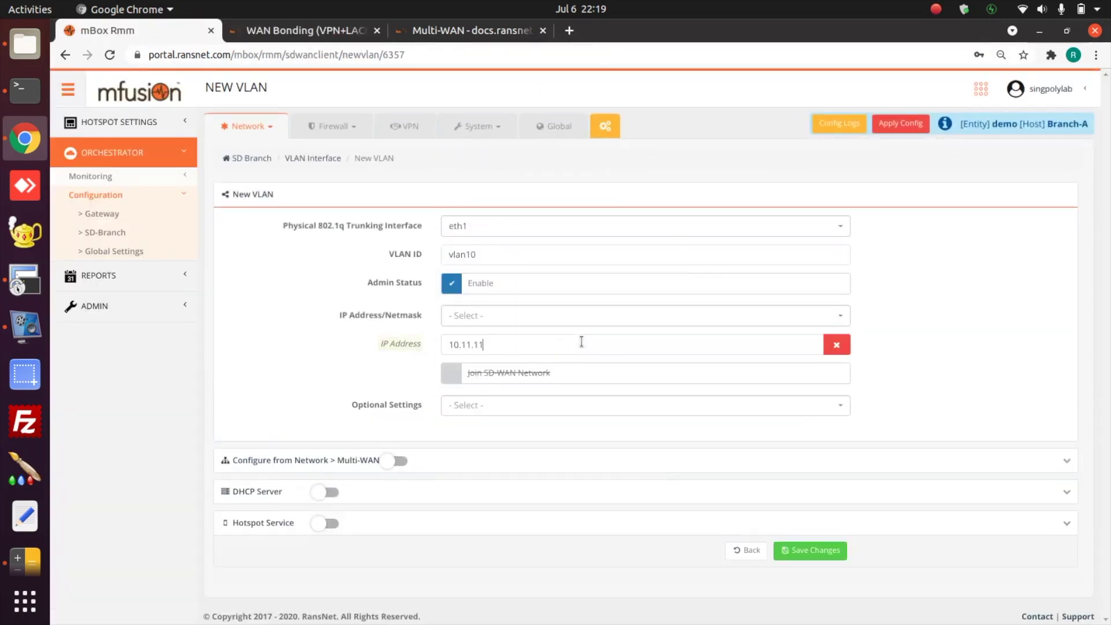
text(.1/24)
click(326, 491)
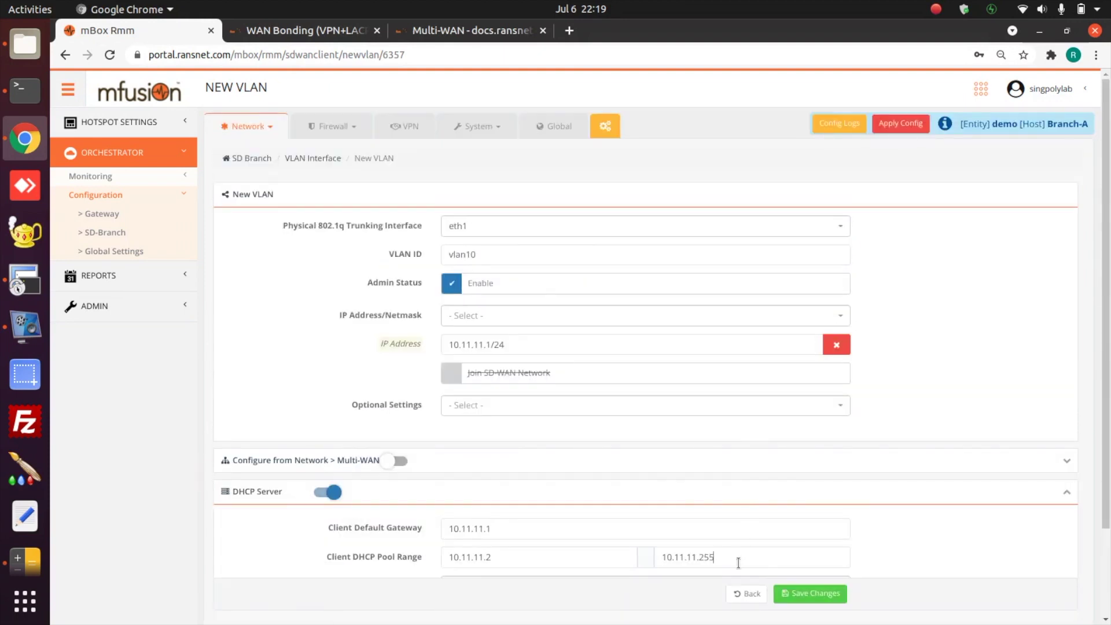
scroll(825, 524, down, 2)
click(819, 564)
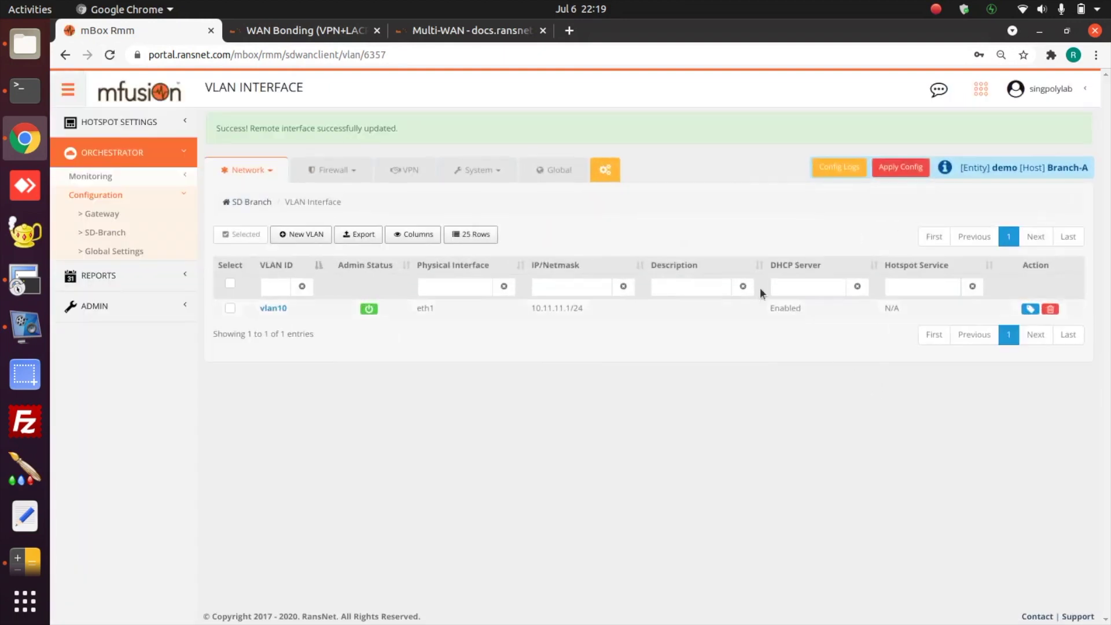
click(276, 136)
click(268, 196)
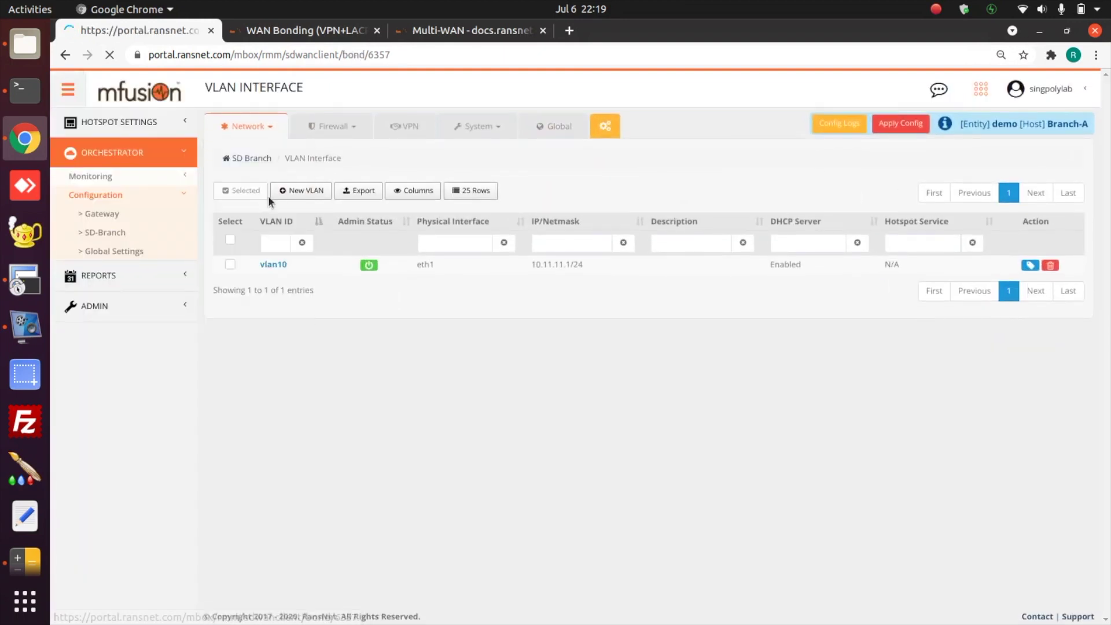
Step: Create Branch-A's bond1 with static IP 10.1.1.2/30 and save it
click(304, 190)
click(521, 287)
click(521, 367)
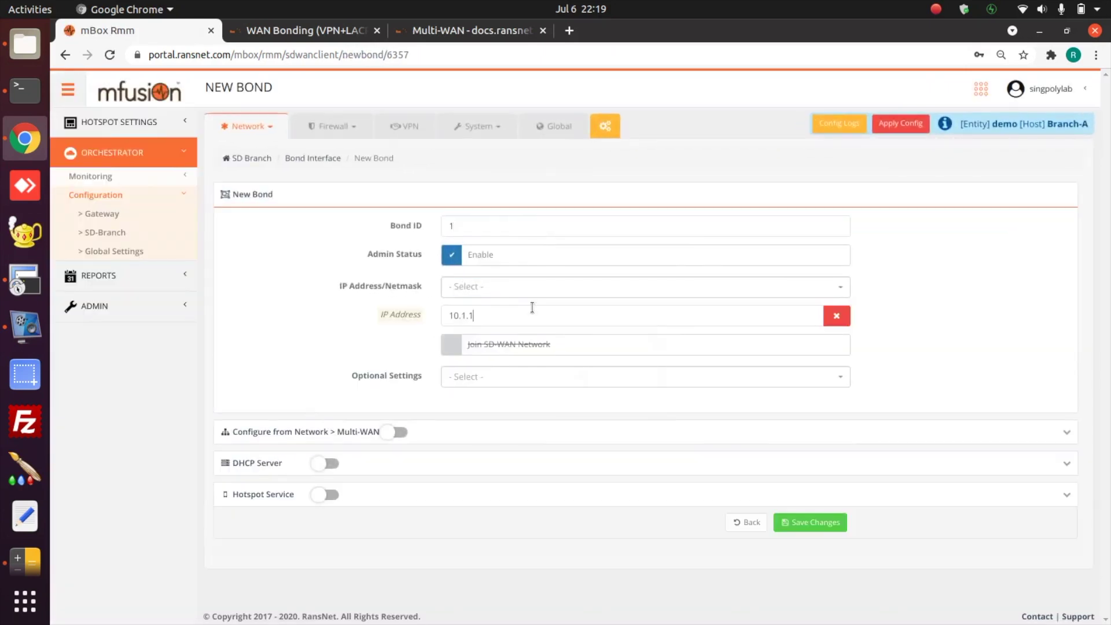
text(10.1.1.2/30)
click(821, 524)
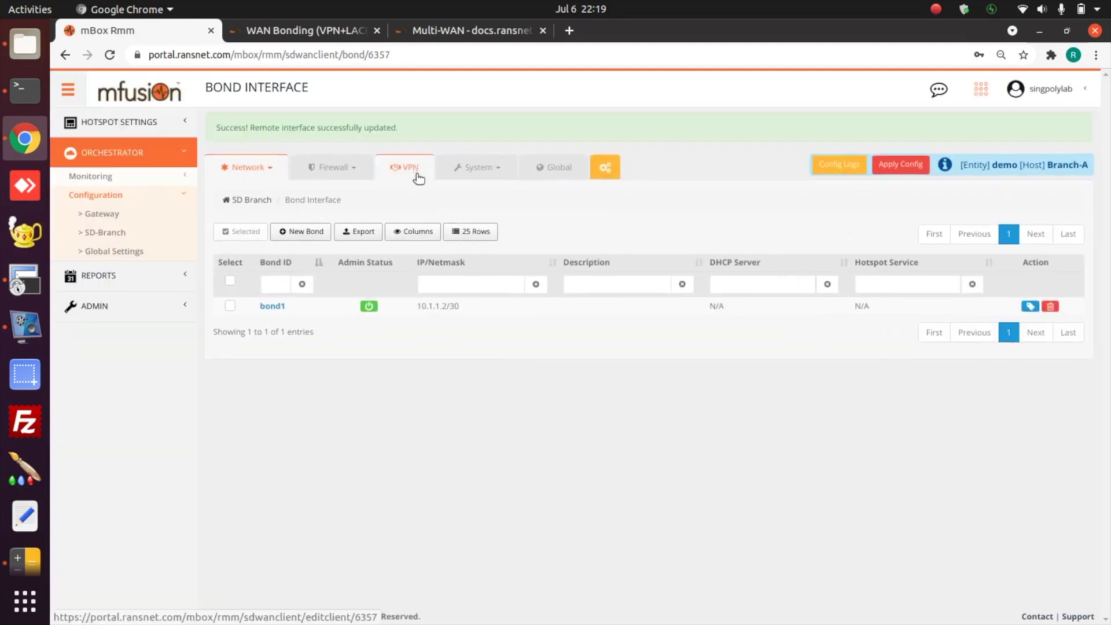
Step: Assign gateway VPN Instances 1 and 2 to Branch-A
click(727, 197)
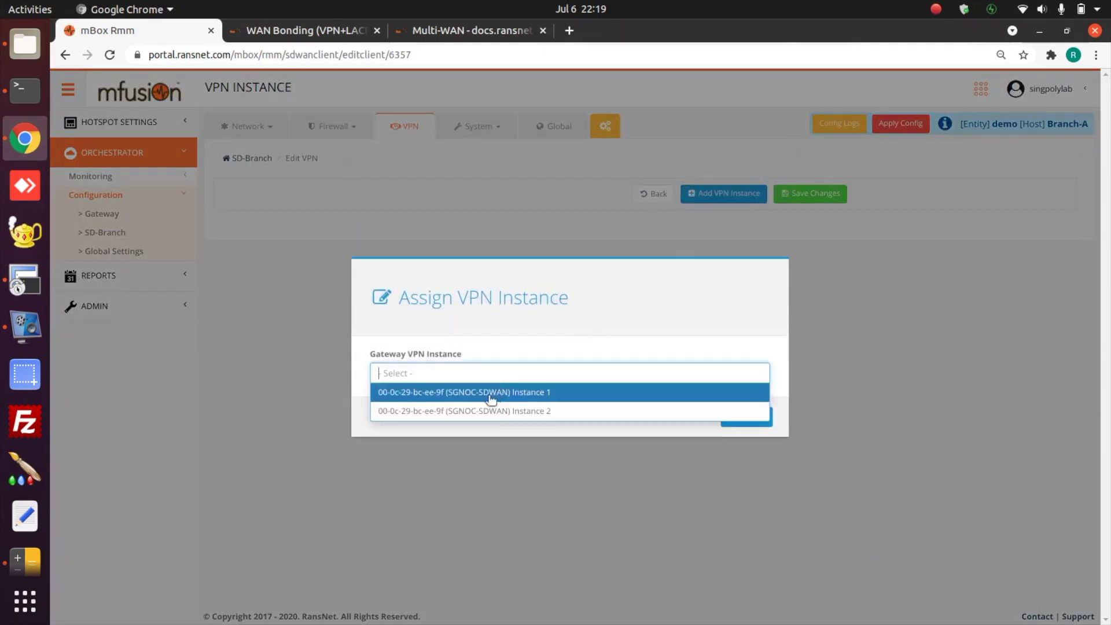
click(487, 392)
click(487, 391)
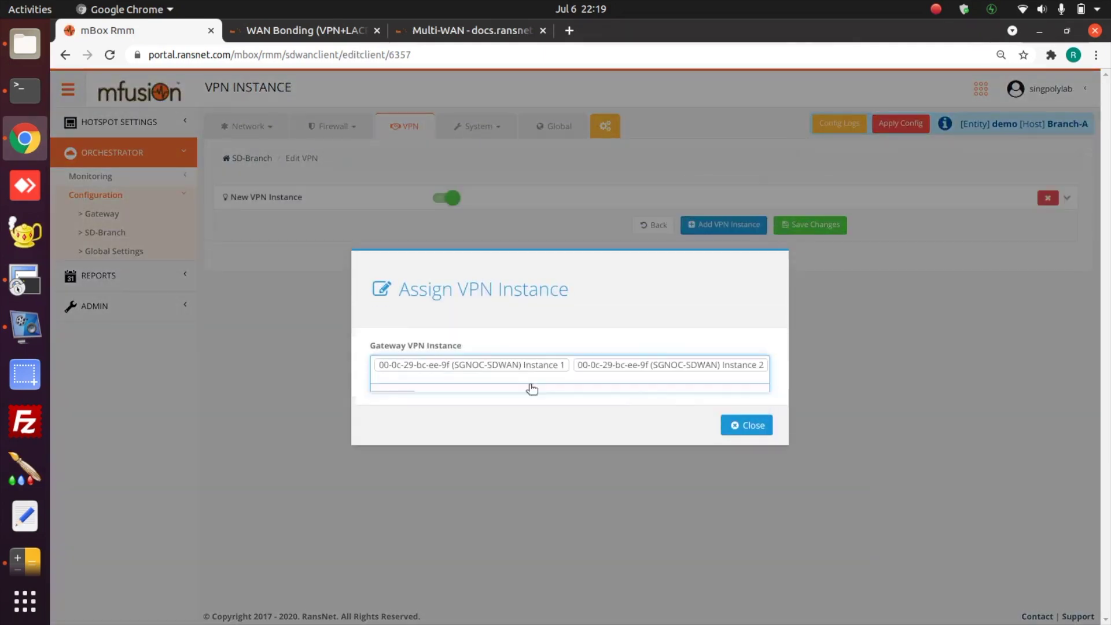
click(746, 427)
Step: Set the first VPN instance's path to wwan0 and the second's to wwan1, then save
click(280, 198)
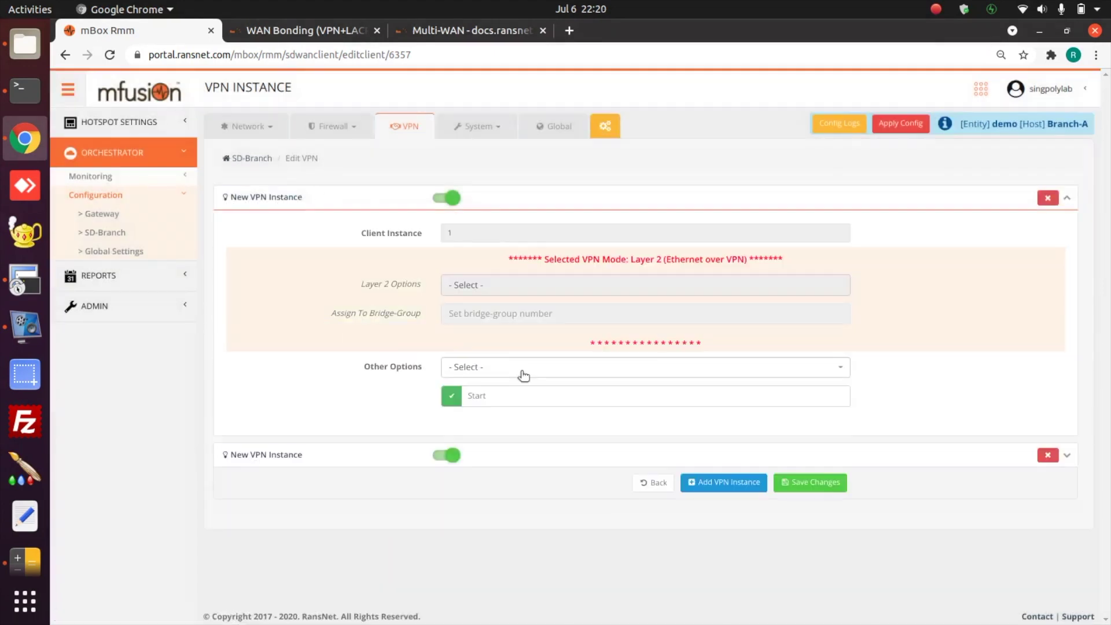
click(523, 375)
click(514, 428)
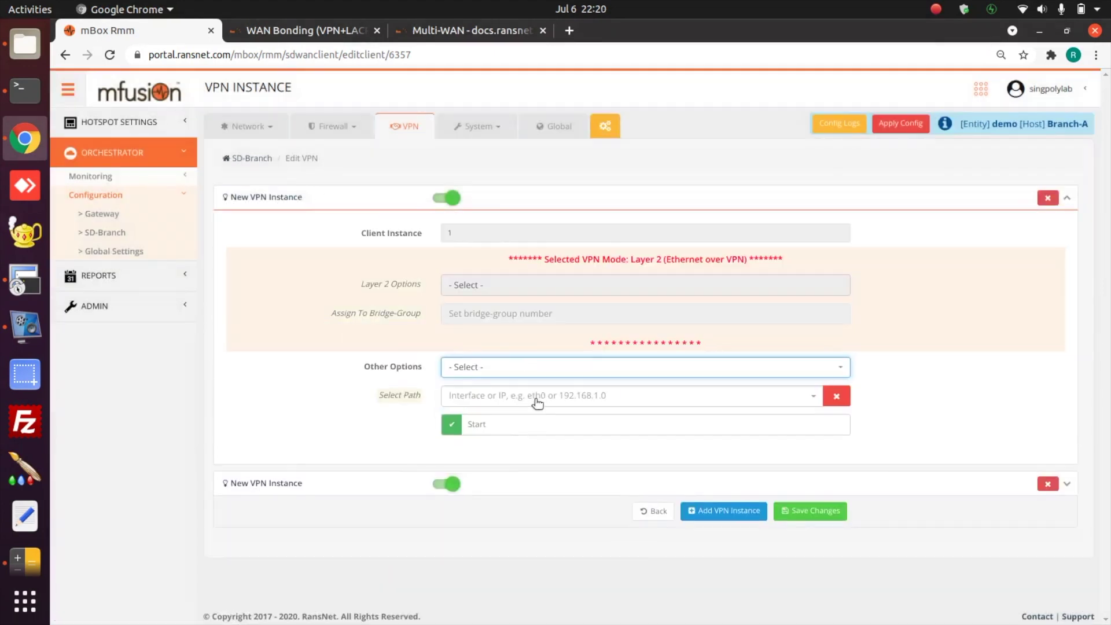
click(535, 397)
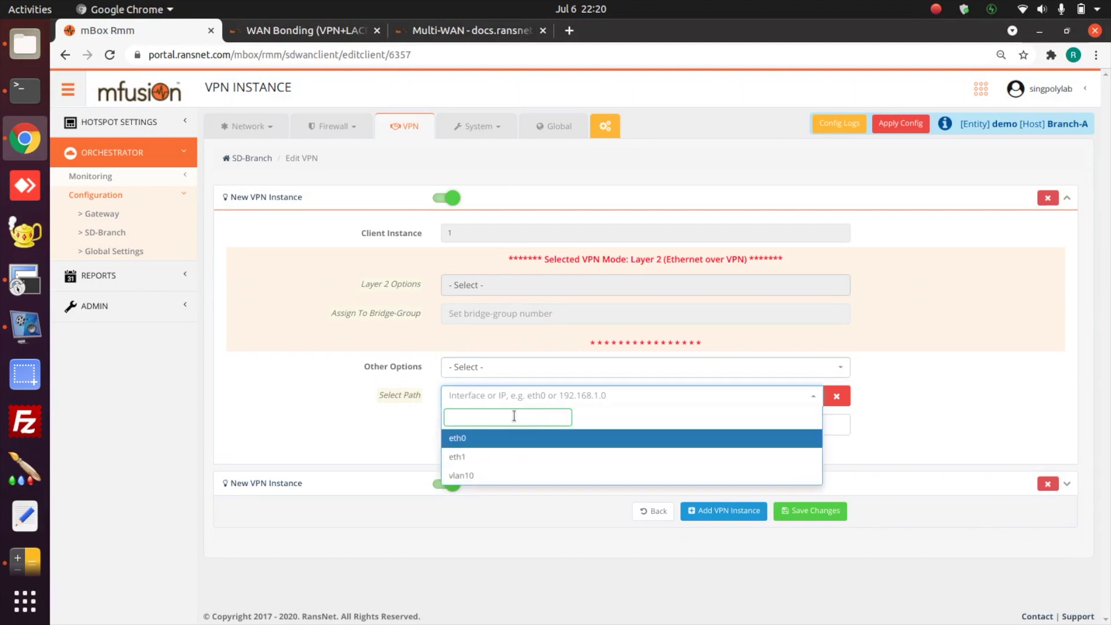
text(wwan0)
key(Return)
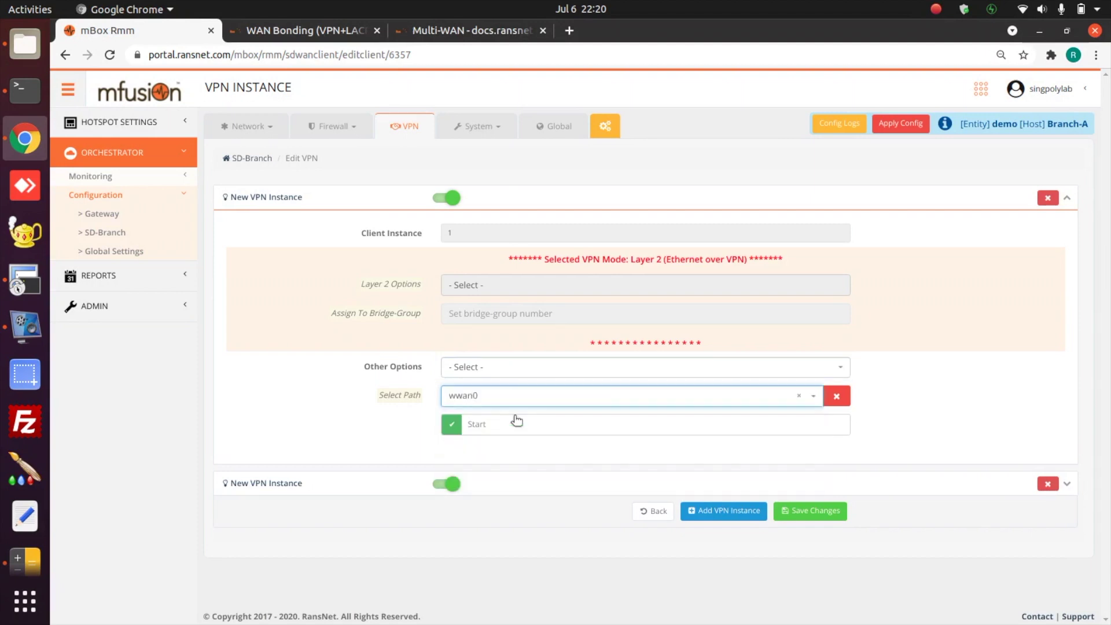
click(299, 30)
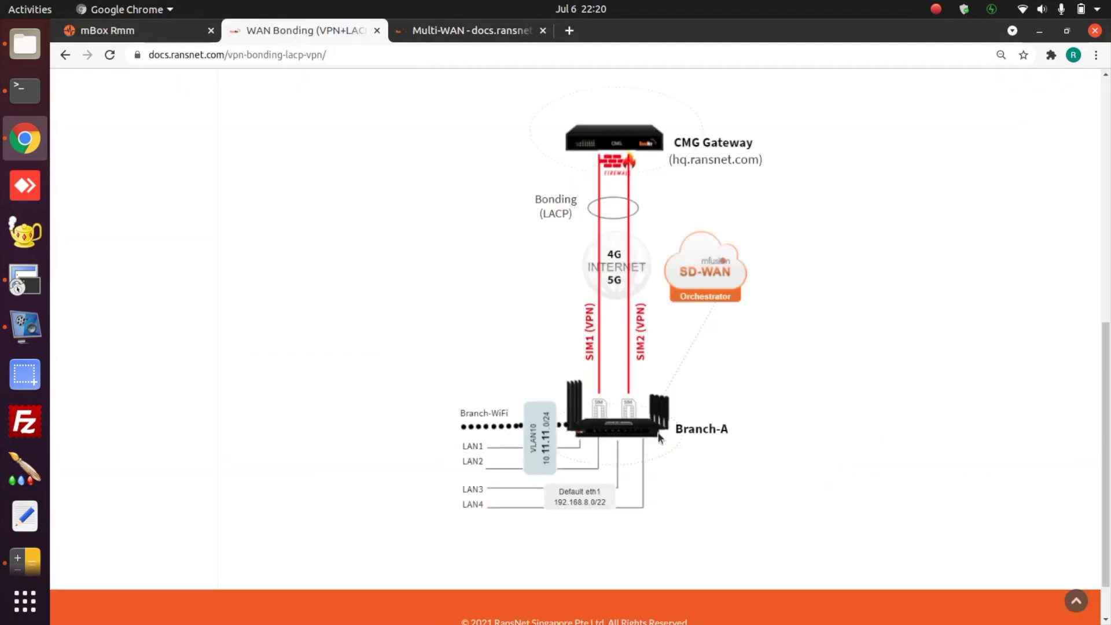
click(152, 20)
scroll(555, 534, down, 3)
click(531, 509)
text(wwan1)
key(Return)
scroll(831, 566, down, 1)
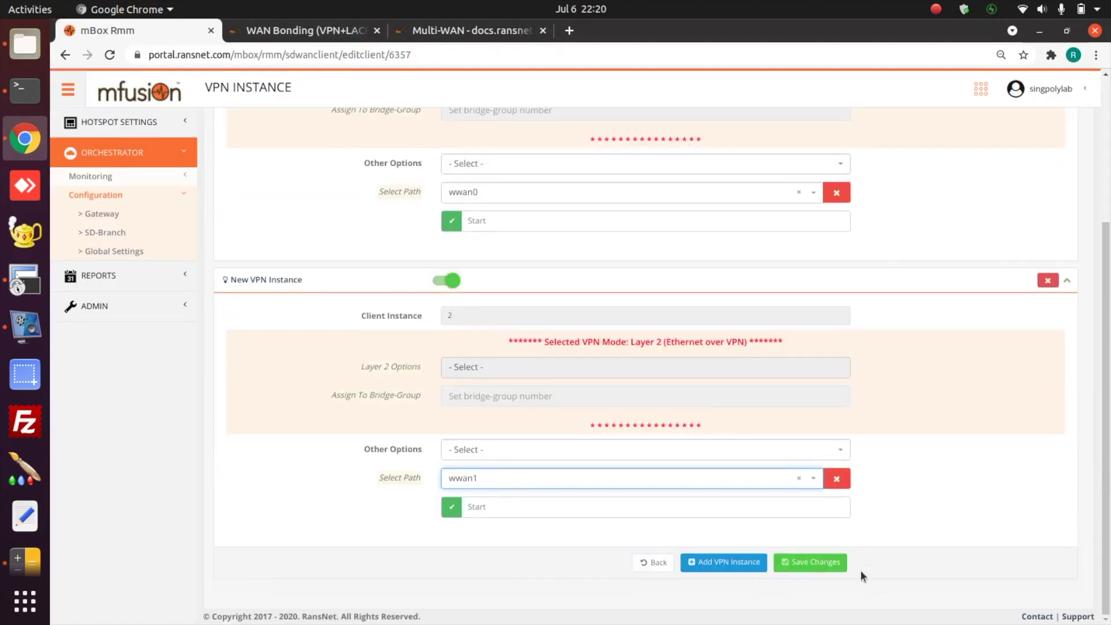
click(830, 564)
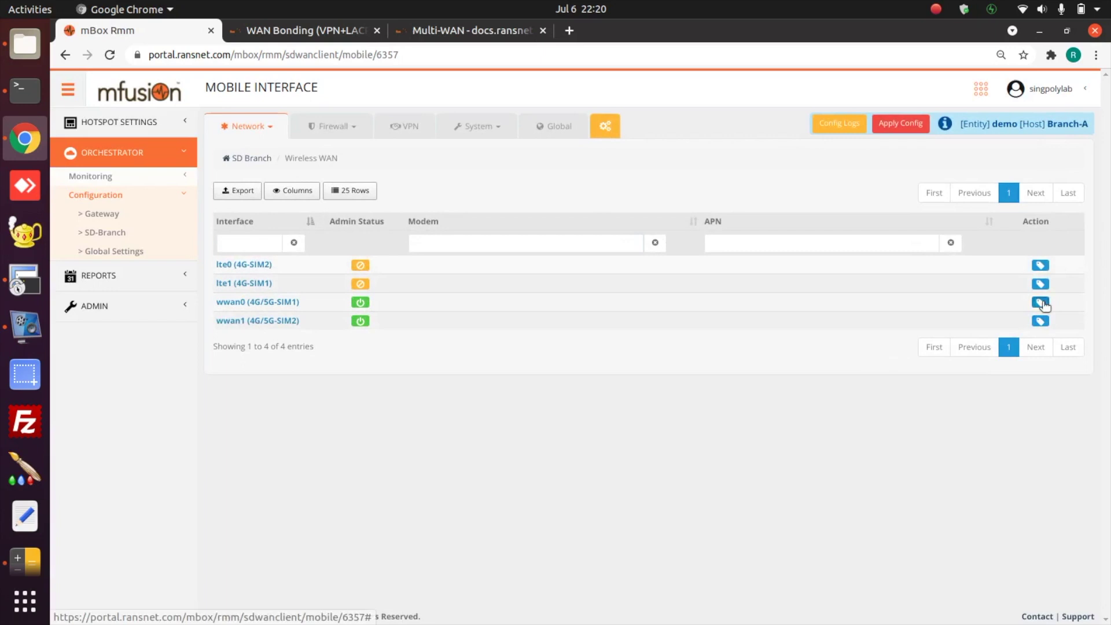
Step: Check wwan0 and wwan1 operating status, then push config to Branch-A, logged successful at 22:25:28
click(1041, 303)
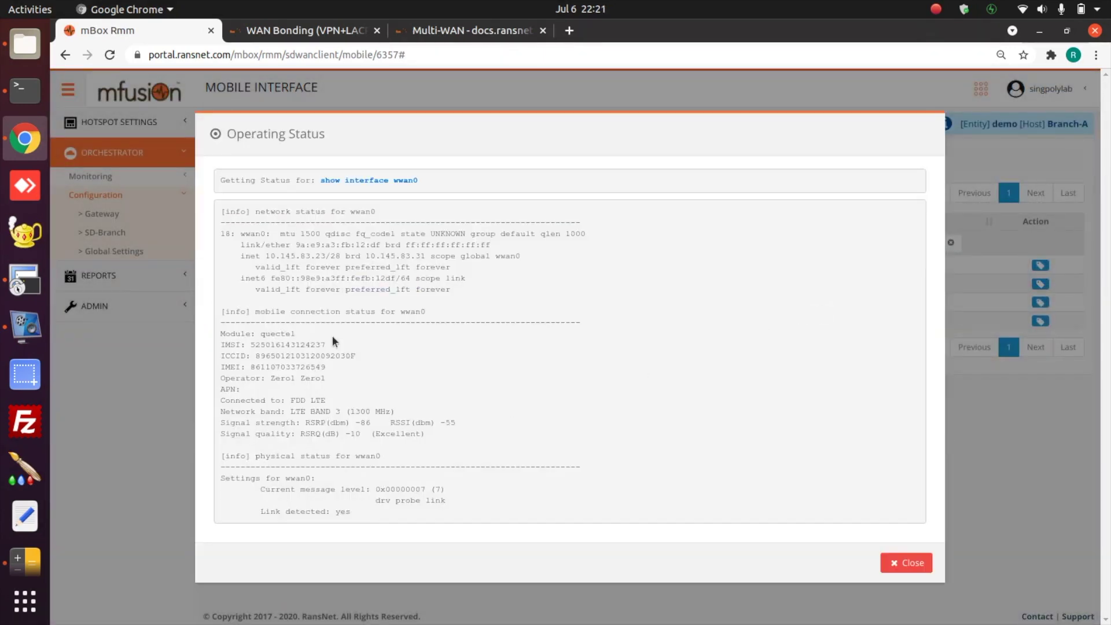
click(905, 564)
click(1030, 302)
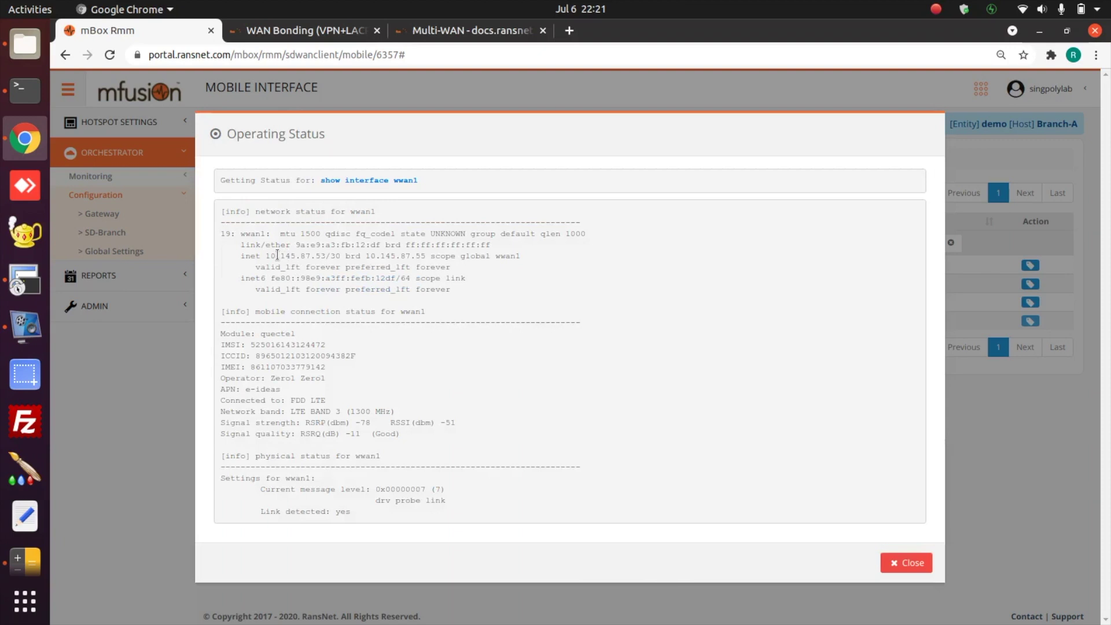
click(906, 562)
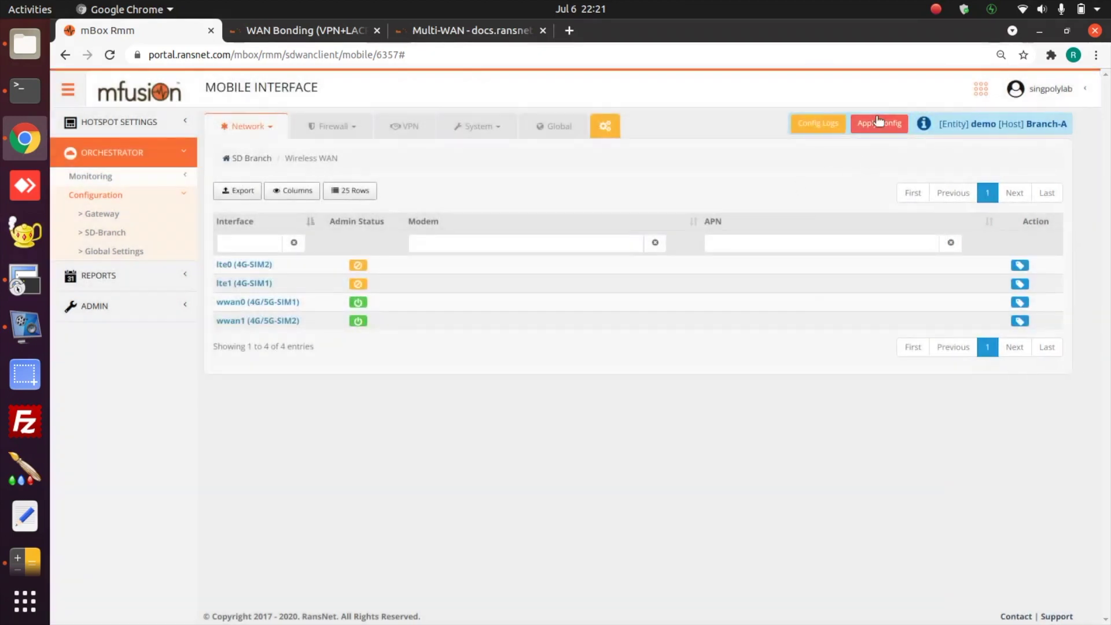
click(878, 123)
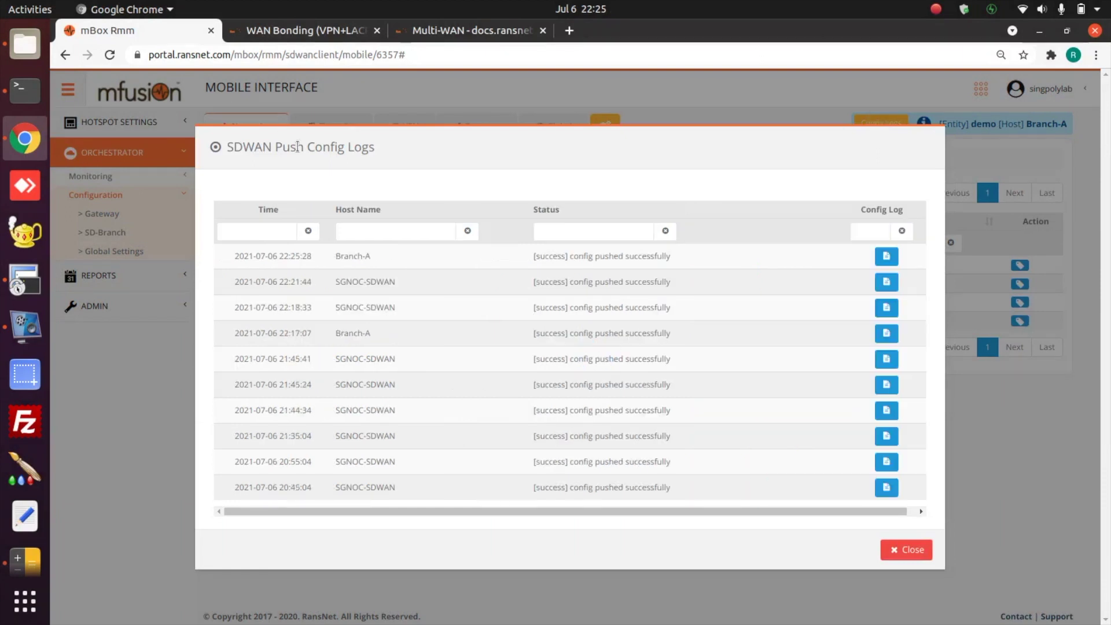
click(906, 550)
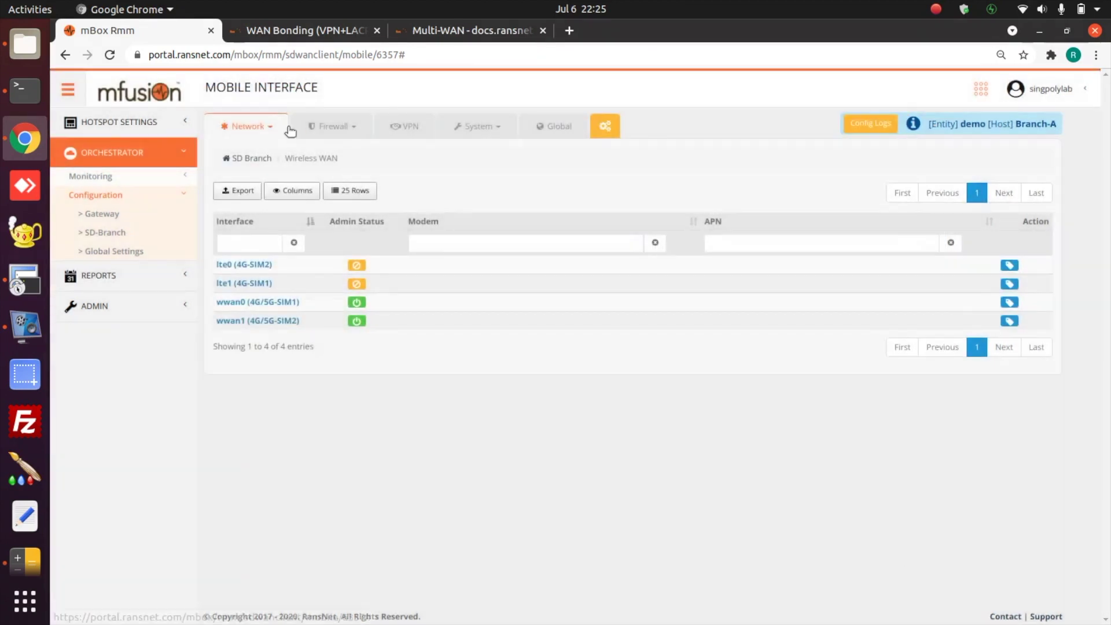
Step: Open bond1's operating status and inspect its tap1 and tap2 member interfaces
click(245, 128)
click(267, 194)
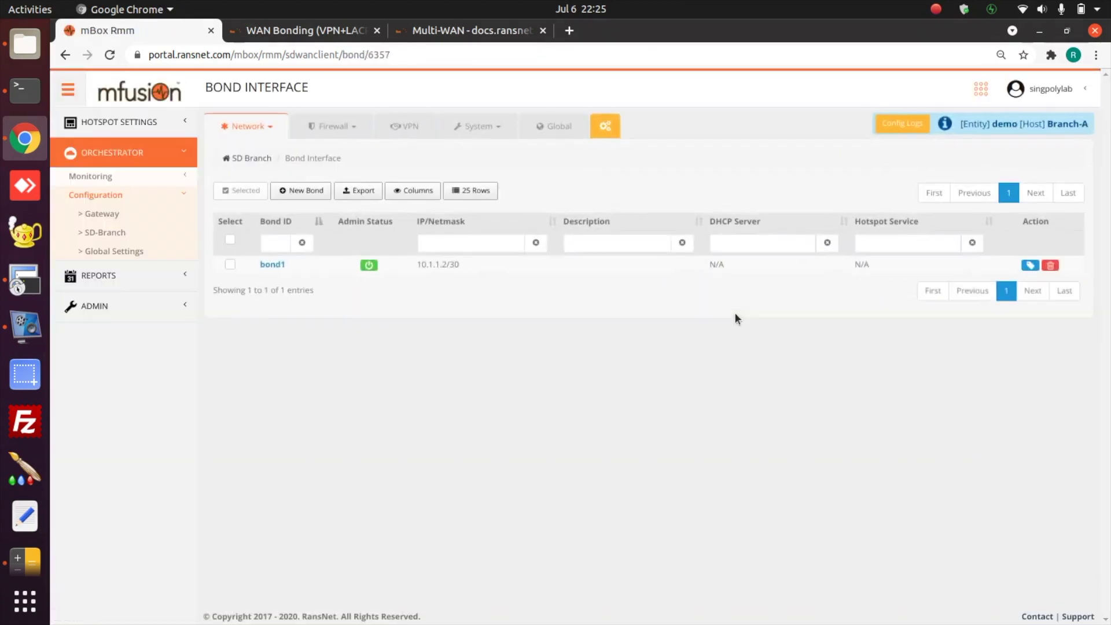
click(1029, 265)
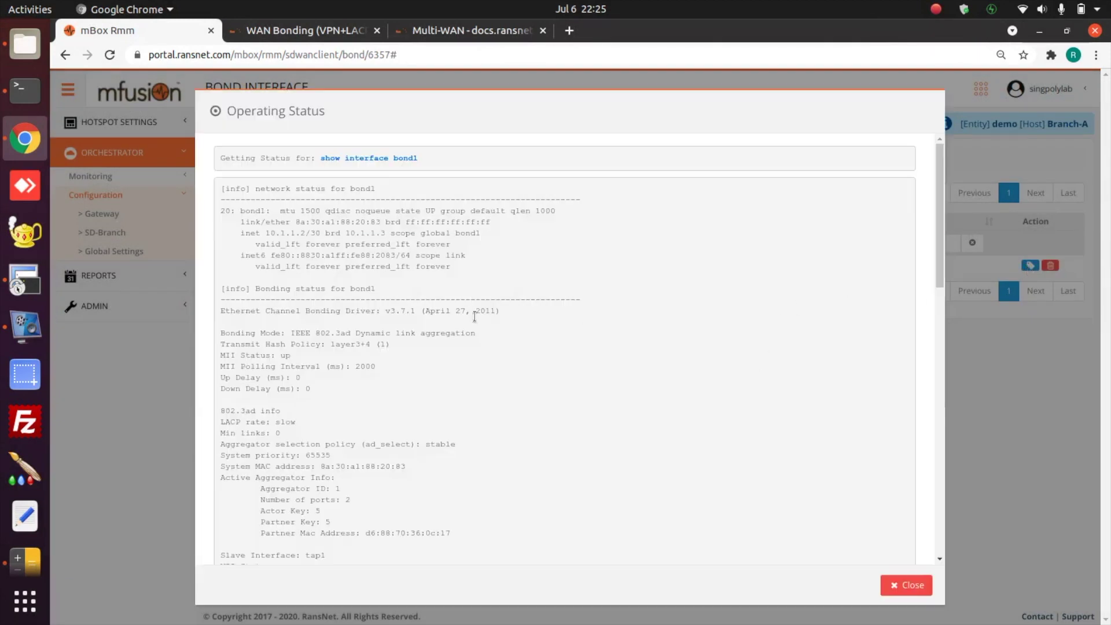
scroll(543, 404, down, 3)
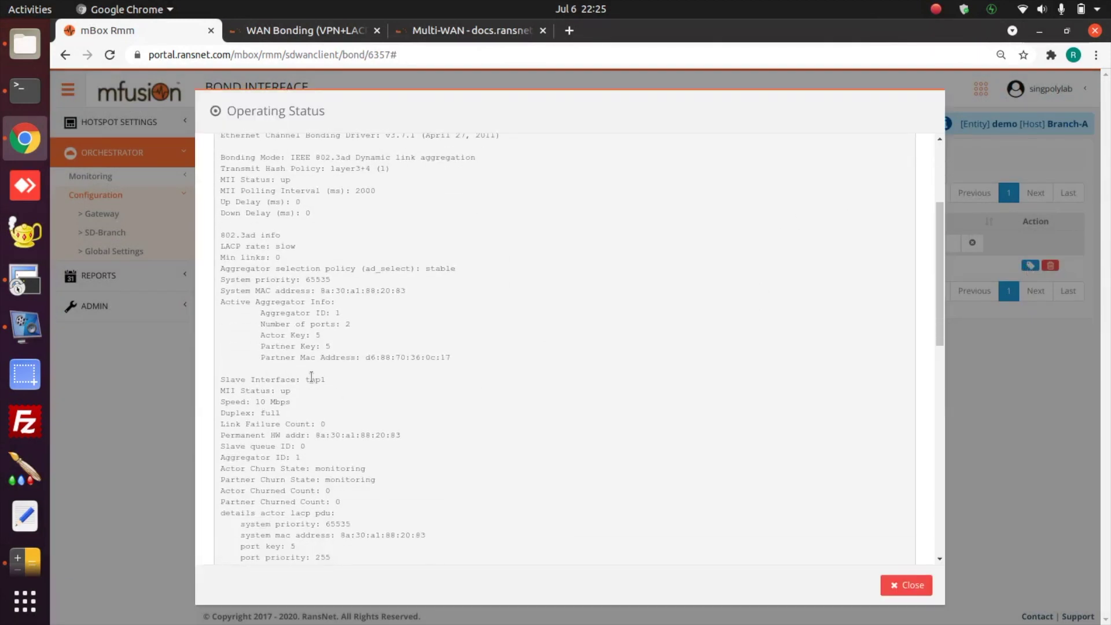
double_click(310, 380)
scroll(421, 418, down, 5)
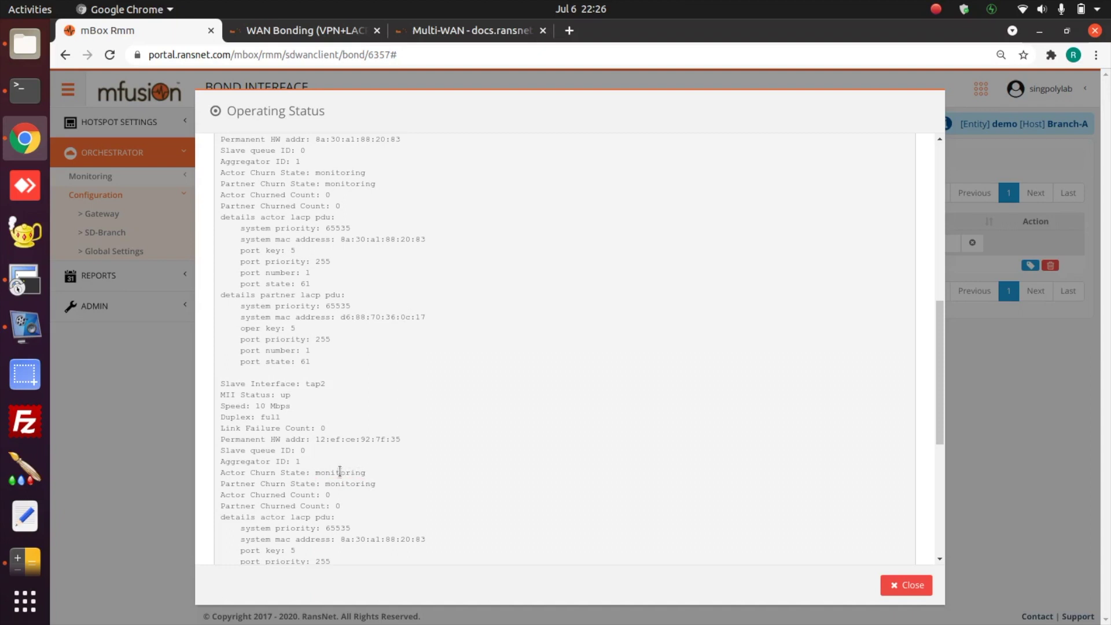
double_click(339, 472)
Step: Recheck tap1's partner churn state in bond1's status, comparing against the WAN Bonding diagram
click(293, 33)
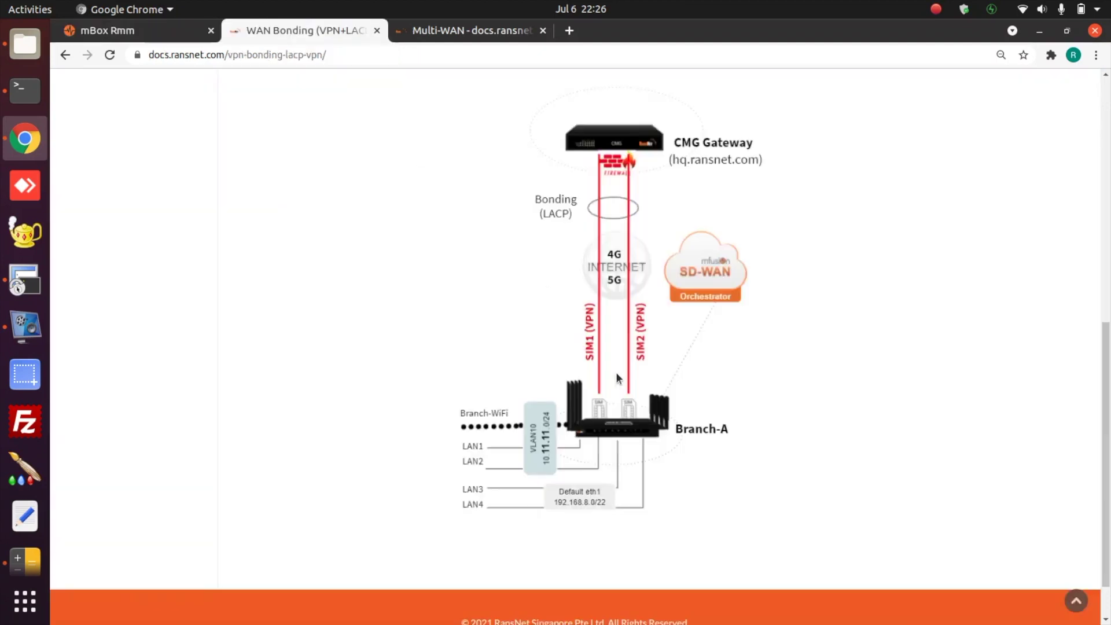
click(148, 35)
click(906, 585)
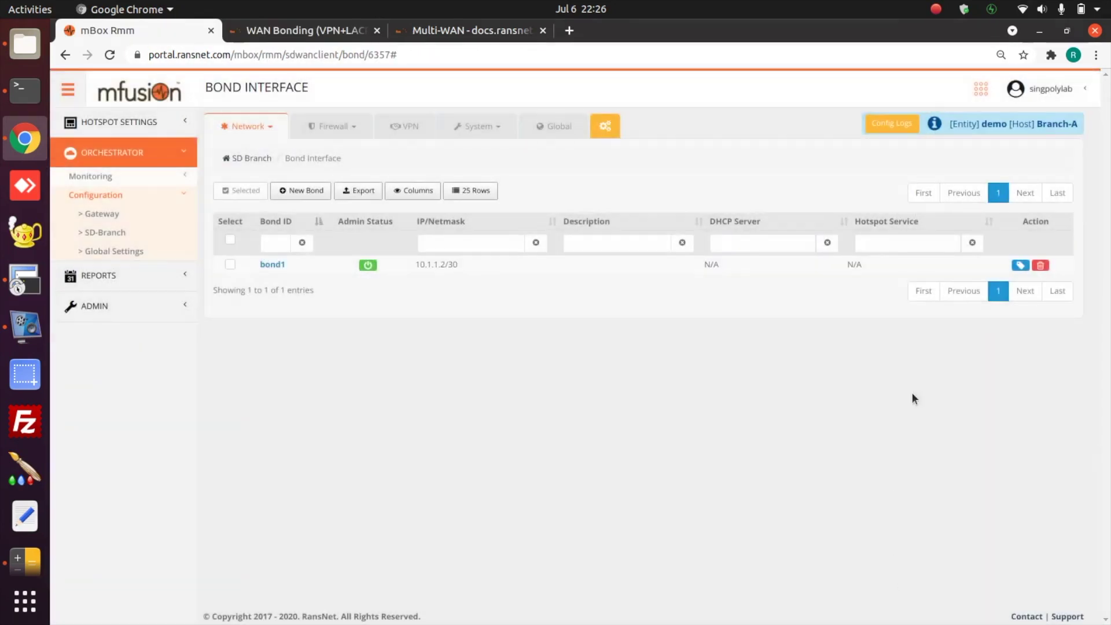
click(1020, 265)
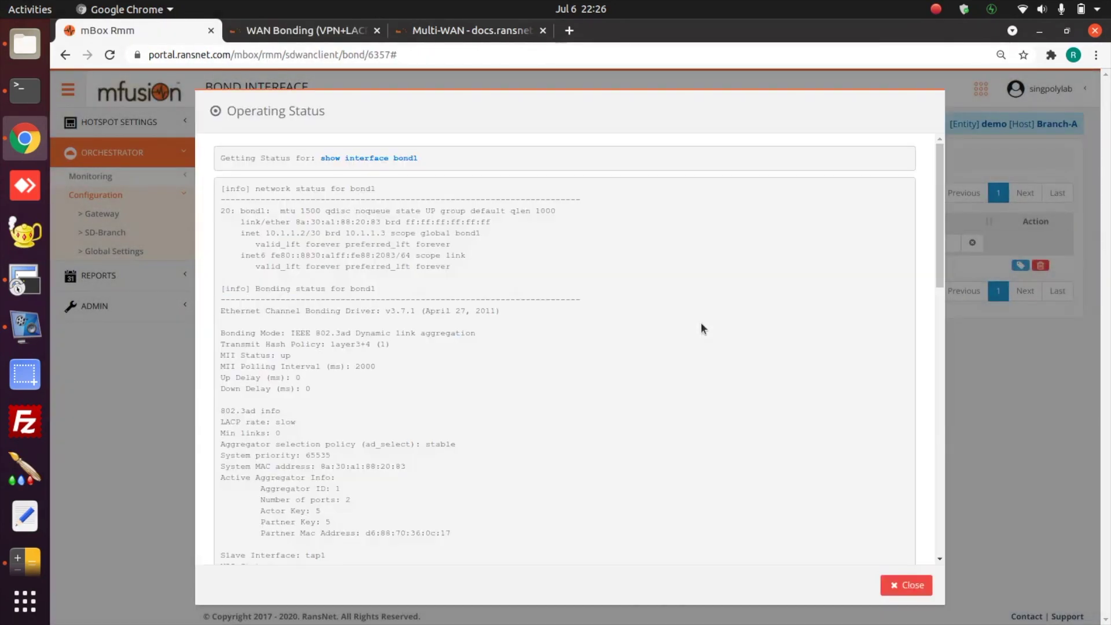
scroll(546, 377, down, 5)
scroll(547, 382, down, 3)
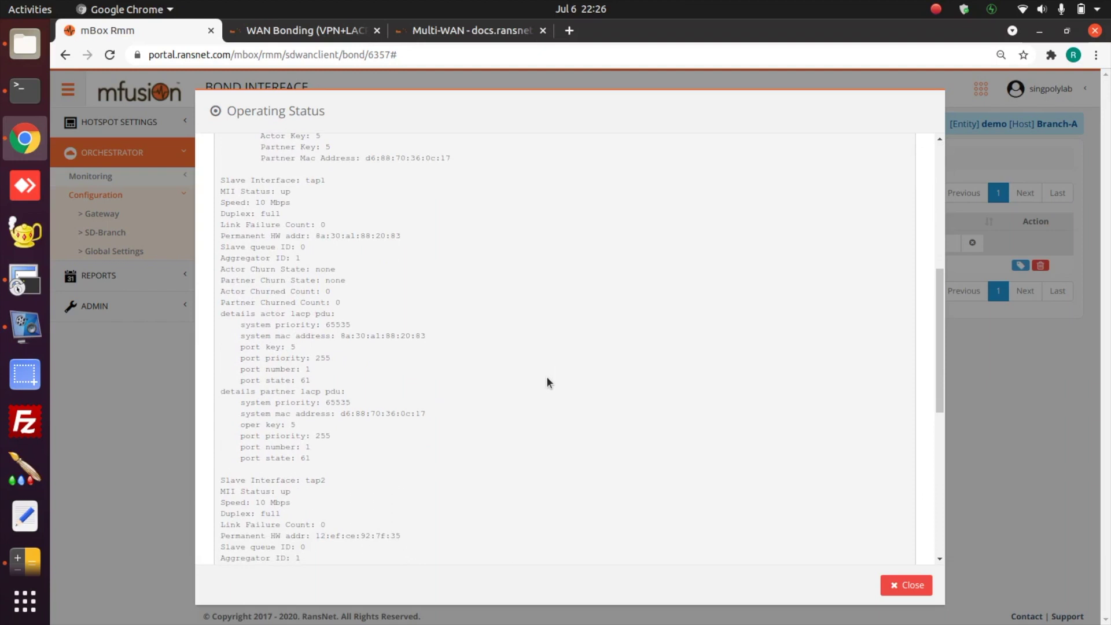
double_click(337, 281)
scroll(359, 351, down, 5)
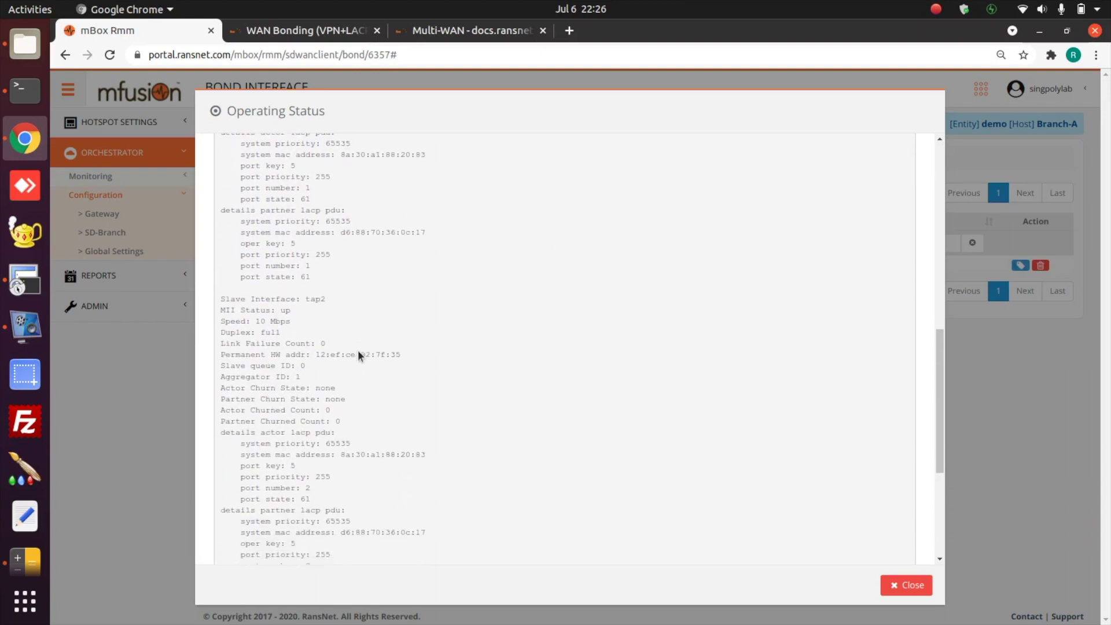
click(298, 29)
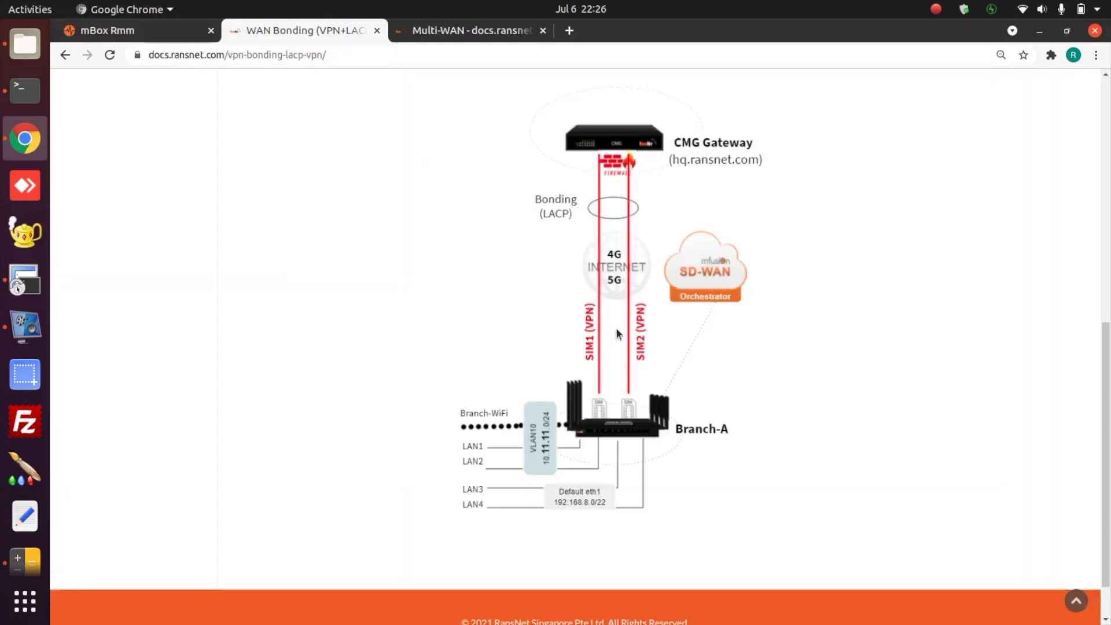
key(ctrl+shift+Tab)
key(ctrl+Tab)
Step: Go to Network > Routing and start a new policy route numbered 100
click(139, 30)
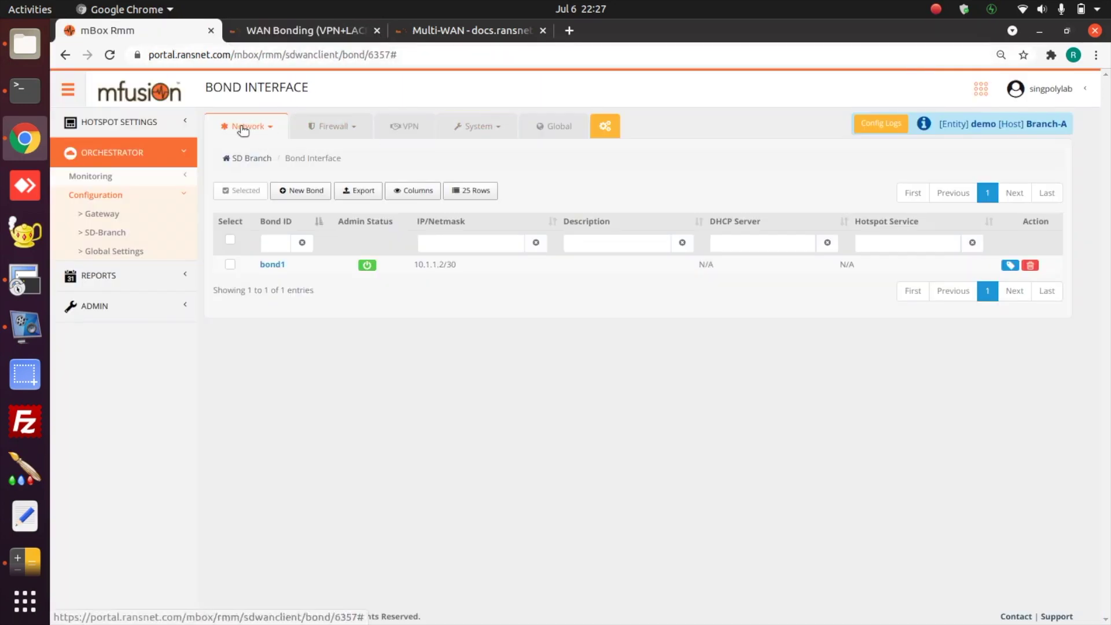
click(243, 129)
click(262, 312)
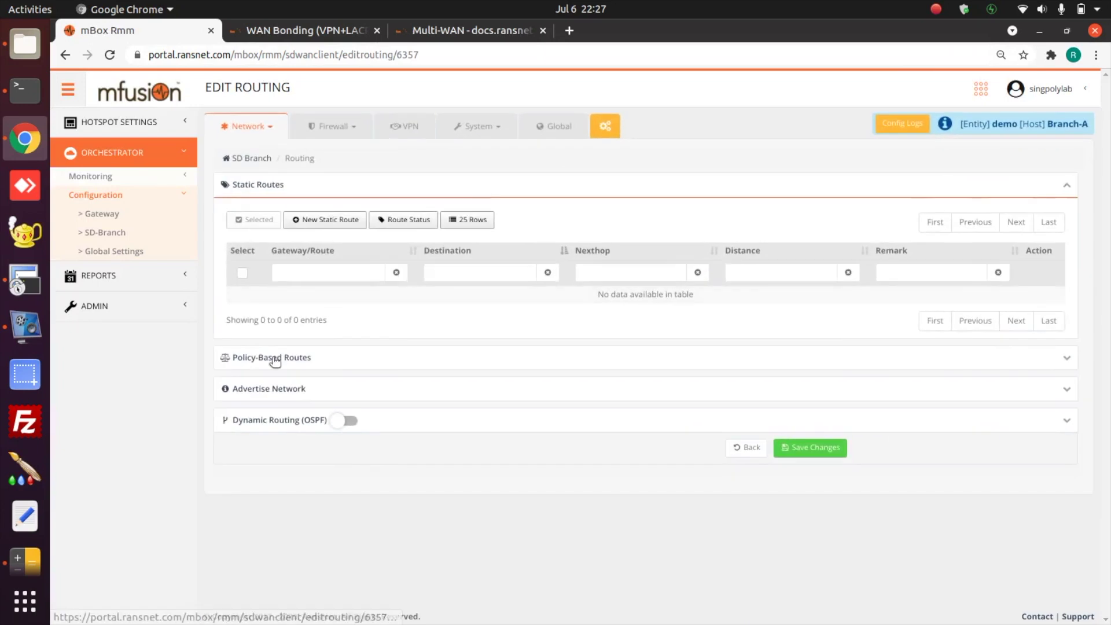
click(269, 359)
click(326, 392)
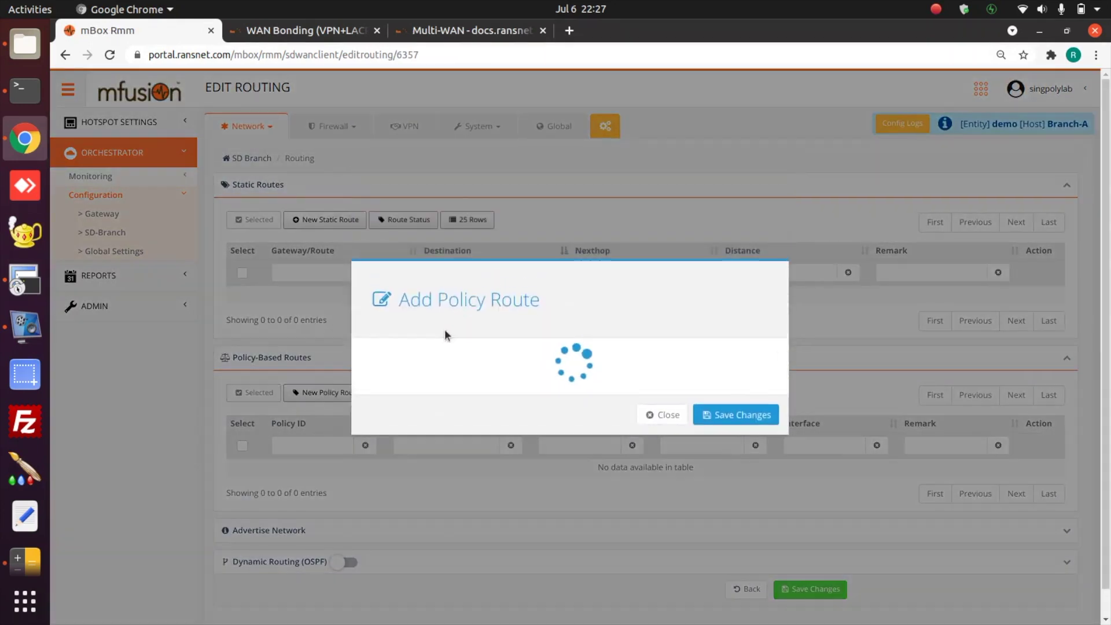
click(469, 281)
text(100)
Step: Route traffic inbound on br-vlan10 via next hop wwan0, save, and push to Branch-A
click(447, 317)
click(447, 355)
click(432, 335)
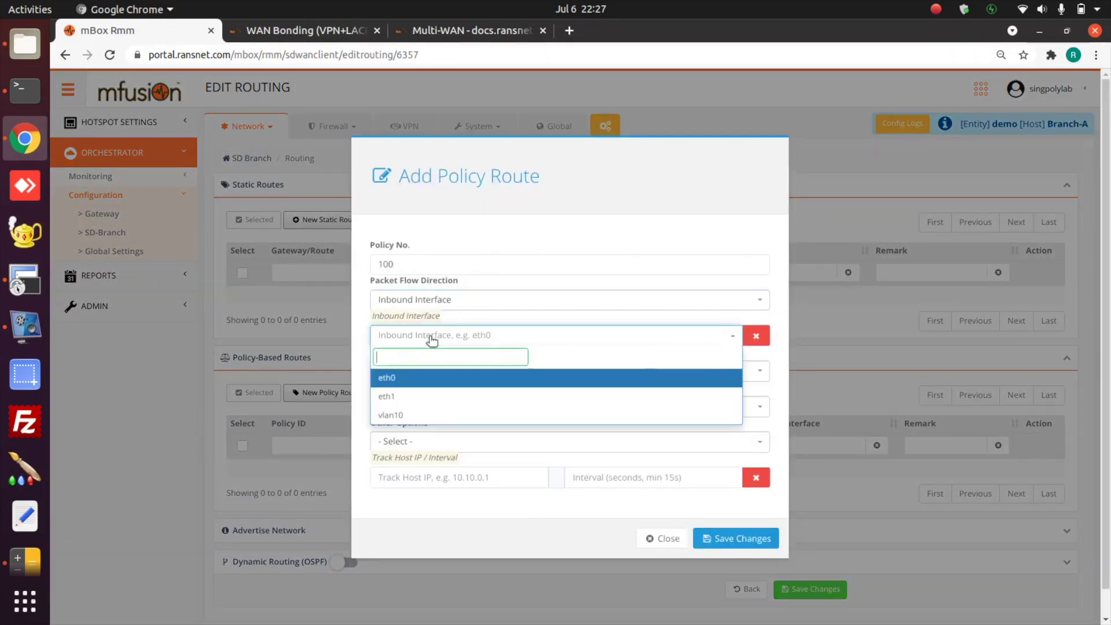
text(br-vlan10)
key(Return)
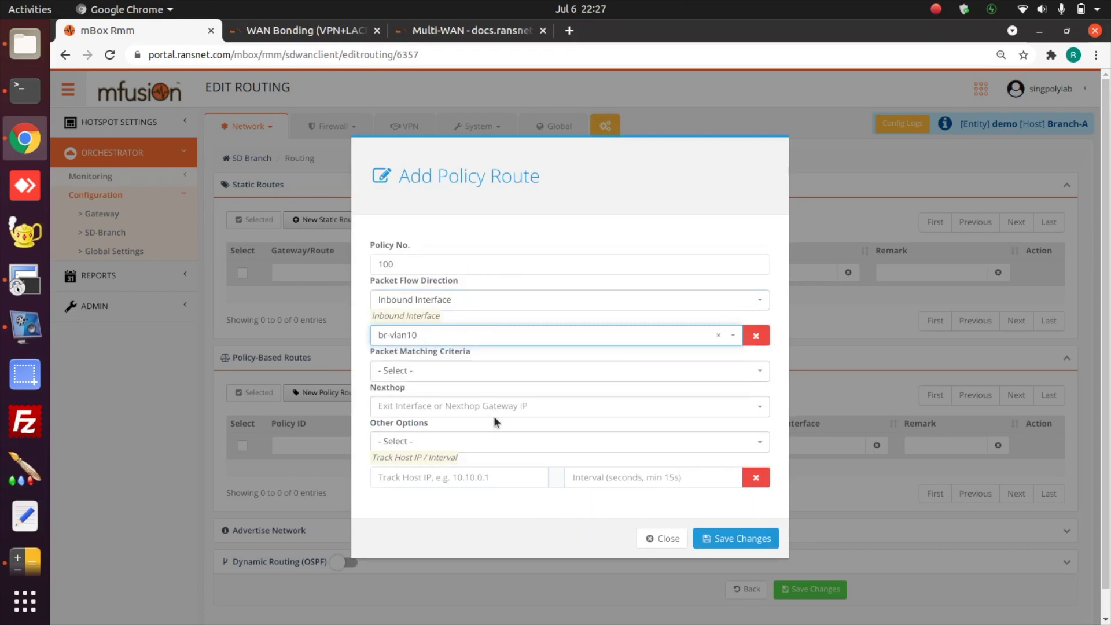
click(462, 405)
text(wwan0)
key(Return)
click(722, 541)
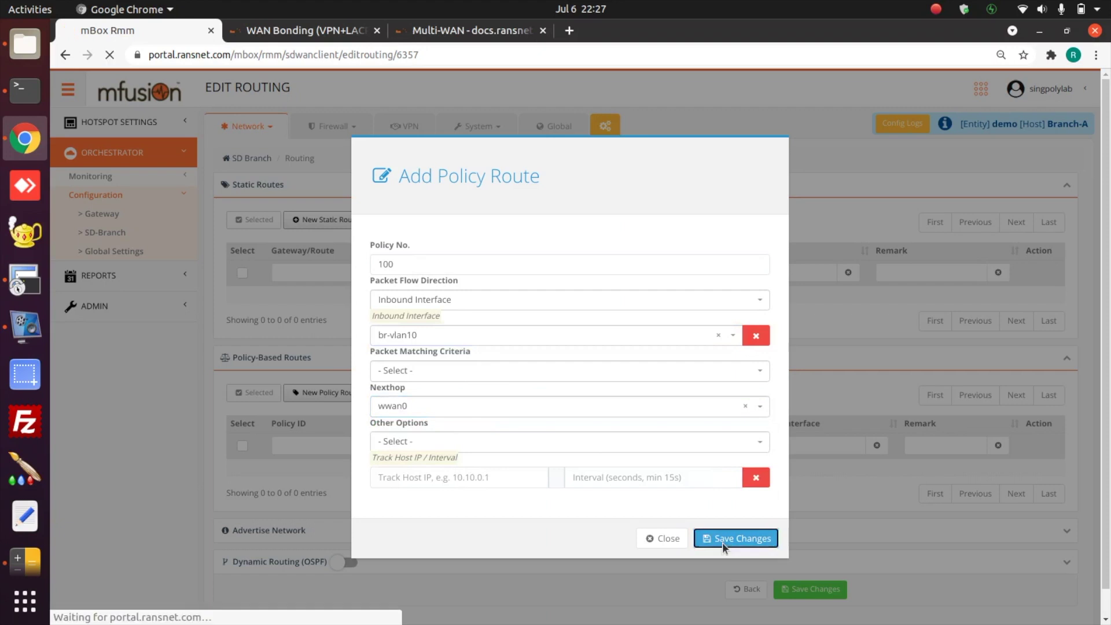
click(901, 168)
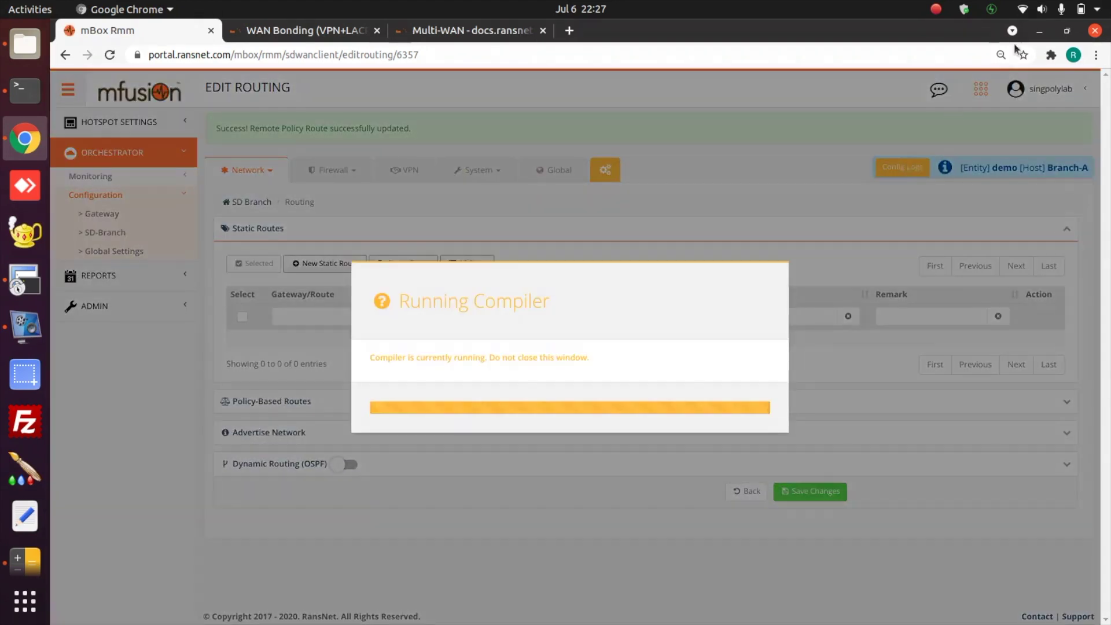
click(1066, 30)
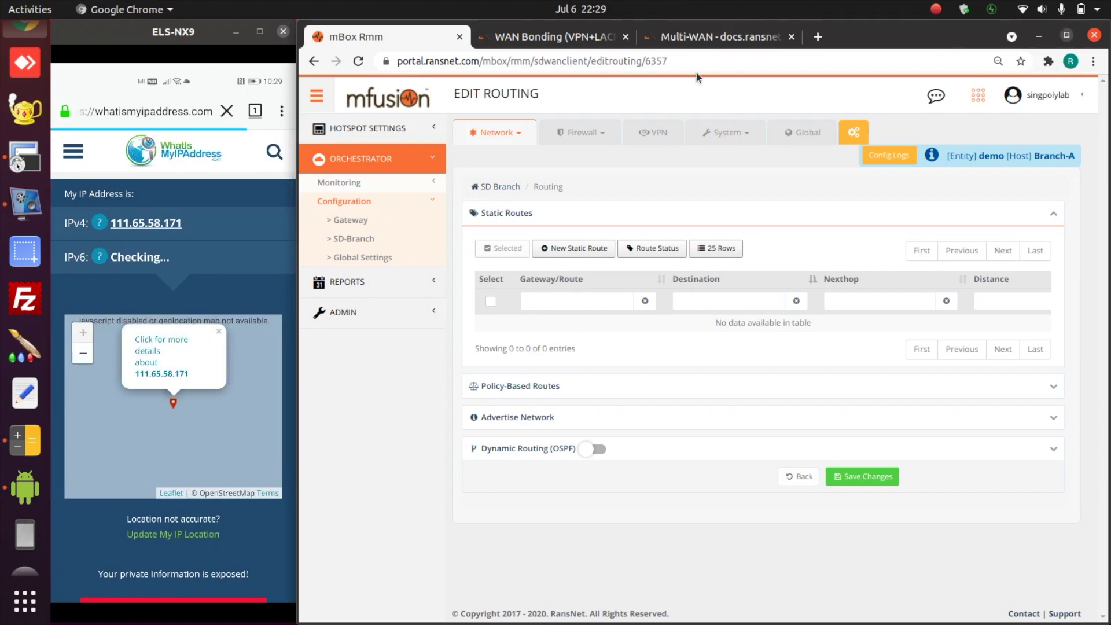
Step: Write 'SIM1: 111.65.58.171' and 'Speed: 1Mbps/1Mbps' on separate lines in a new Geany note
click(25, 109)
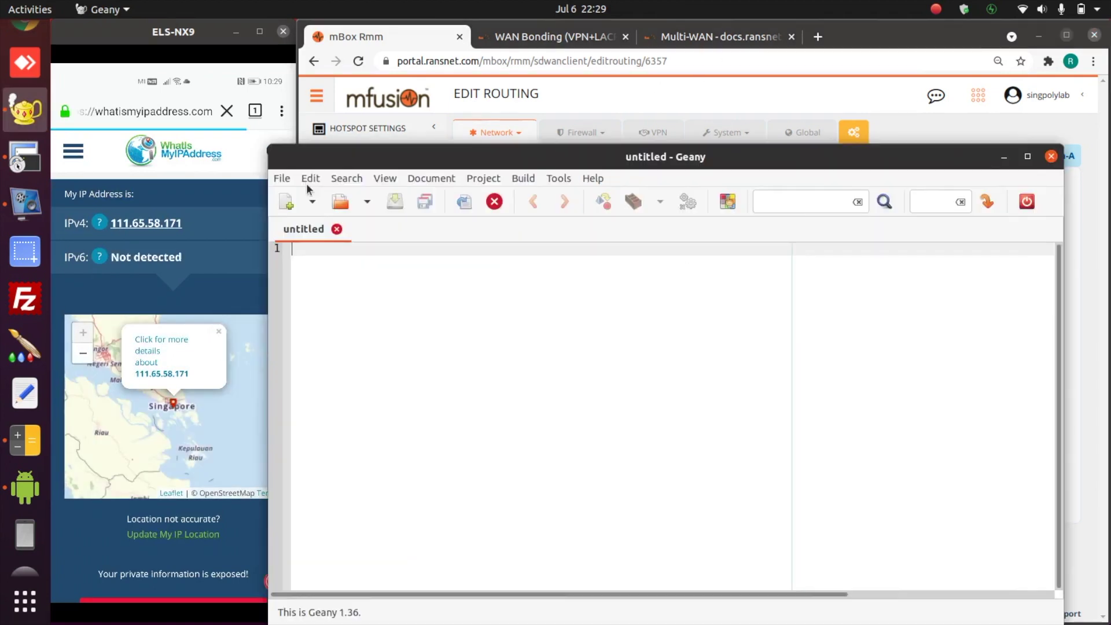
text(SIM1: 111.)
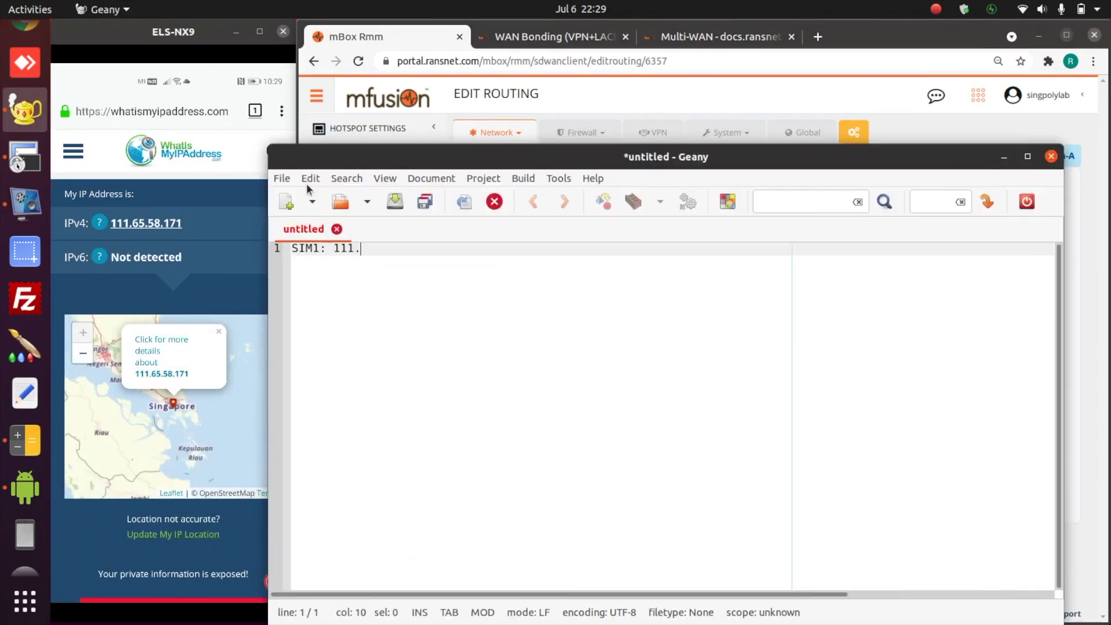
text(65.58.171)
key(Return)
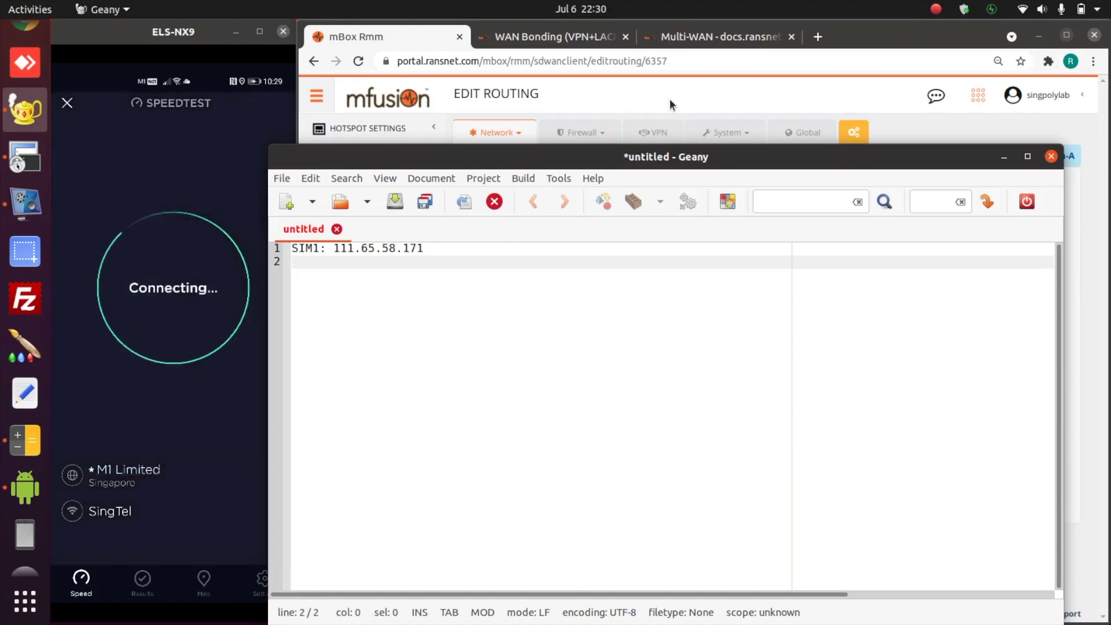
text(Speed: 1)
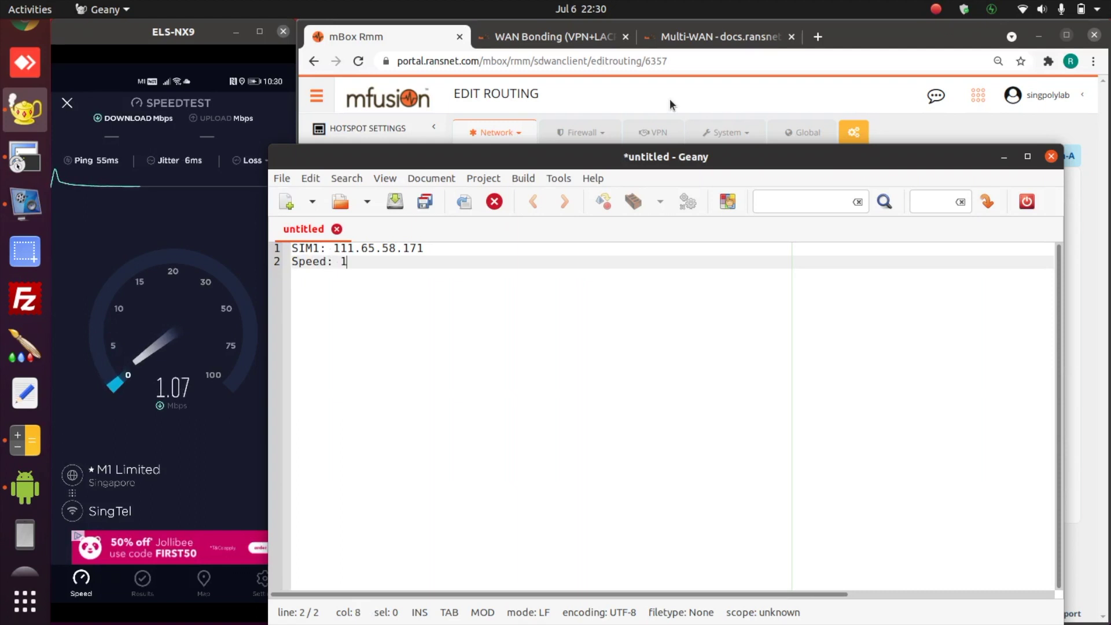
text(Mbps/1Mbps)
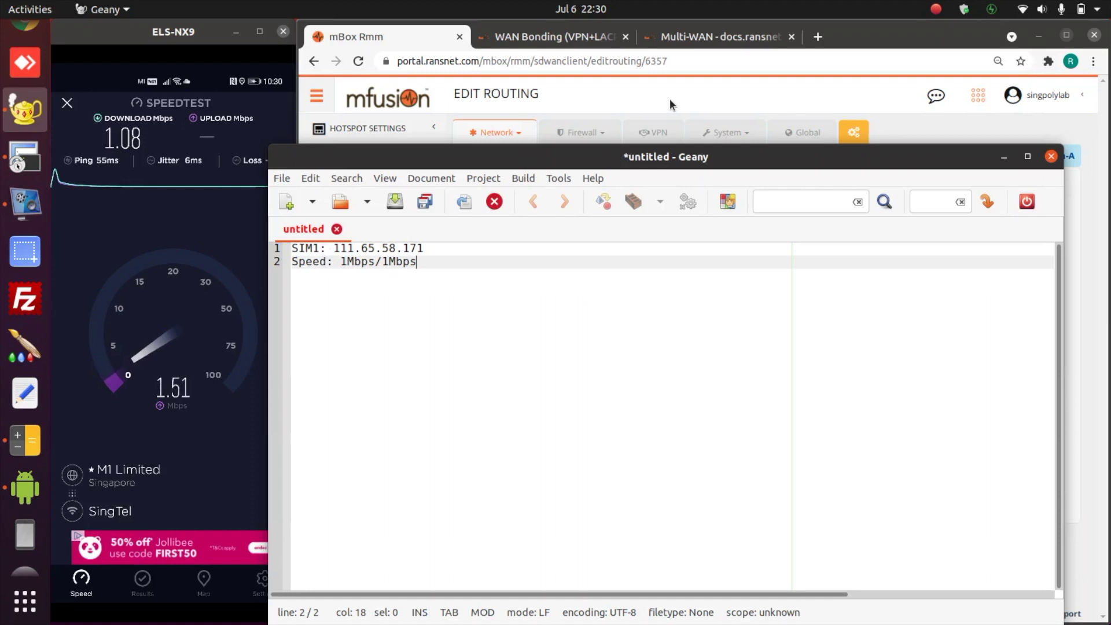
key(Return)
key(Return)
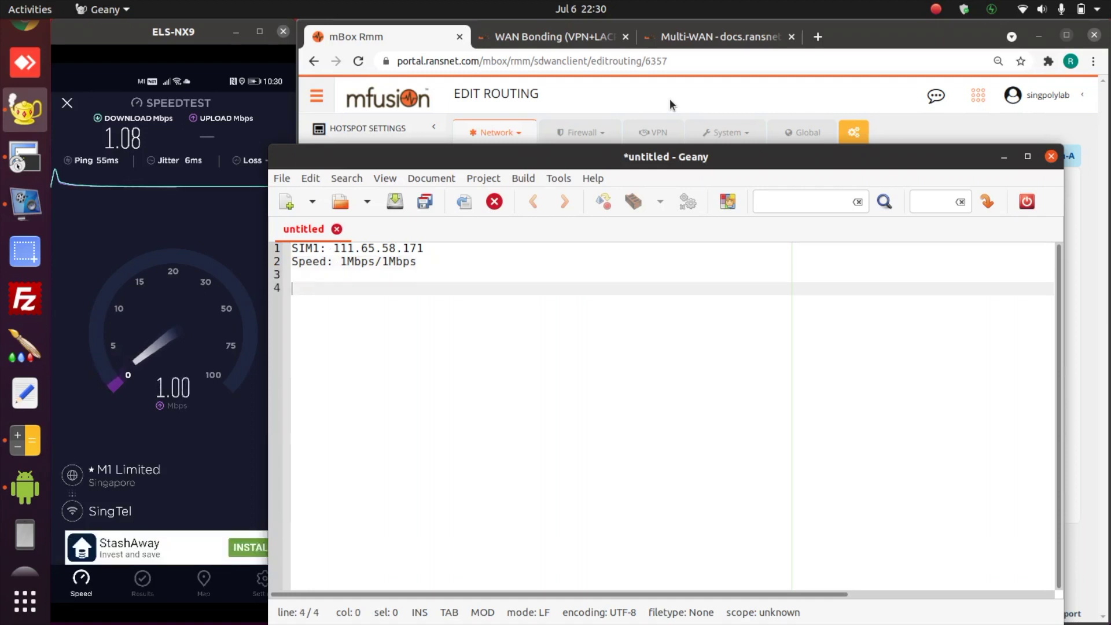
Step: Change policy route 100 to a different next hop and save it
click(762, 90)
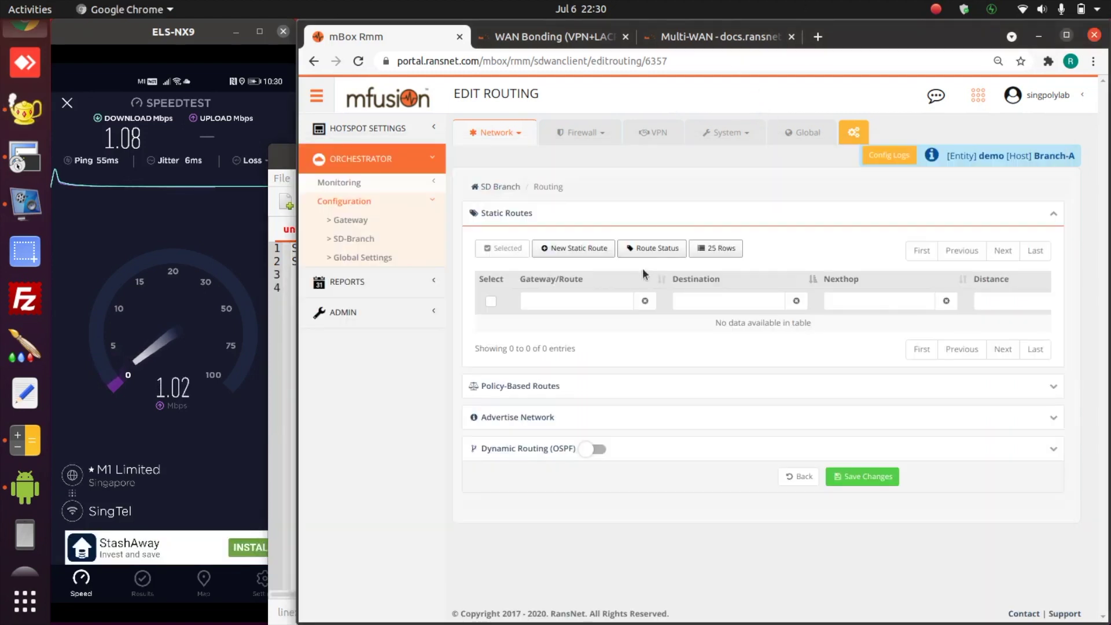
click(523, 387)
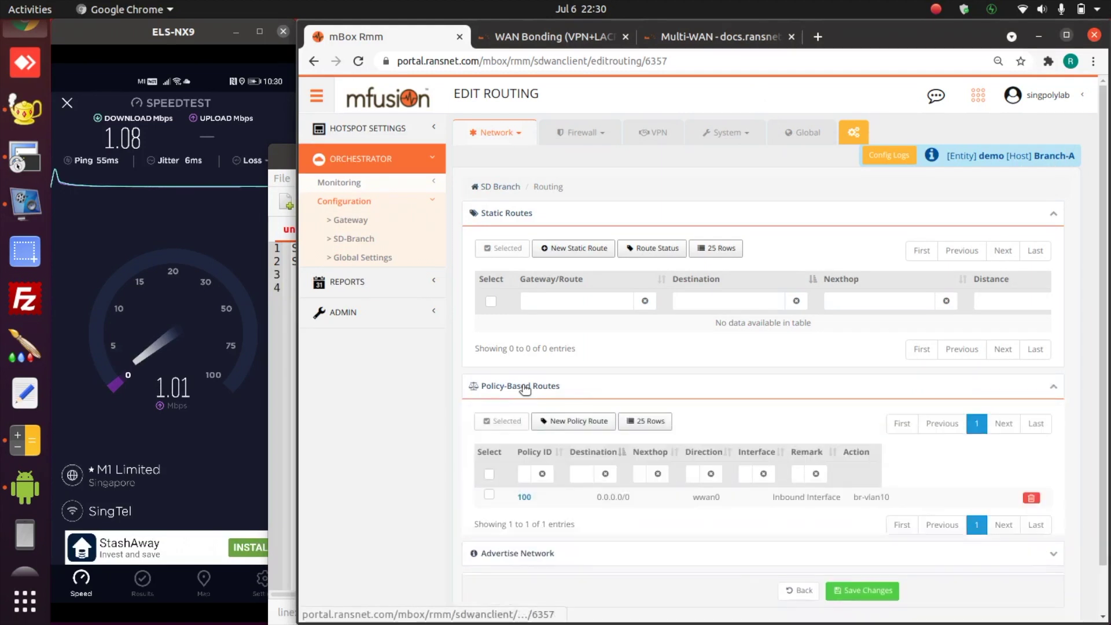
click(524, 497)
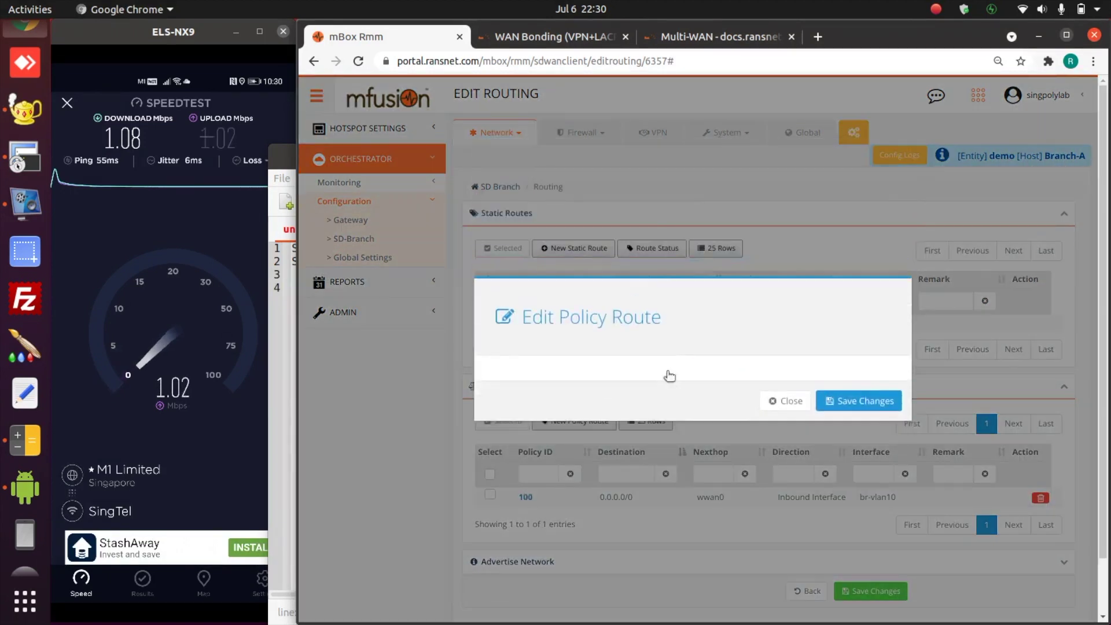
click(558, 409)
click(558, 409)
click(845, 539)
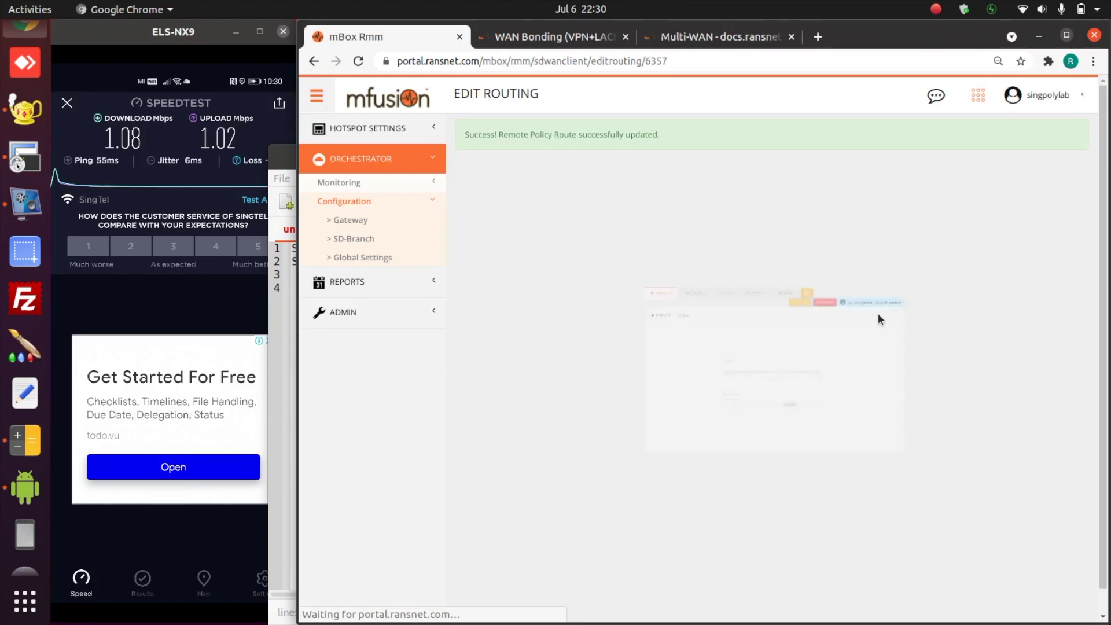
Step: Apply the config to Branch-A and begin a 'SIM2:' line in Geany
click(887, 199)
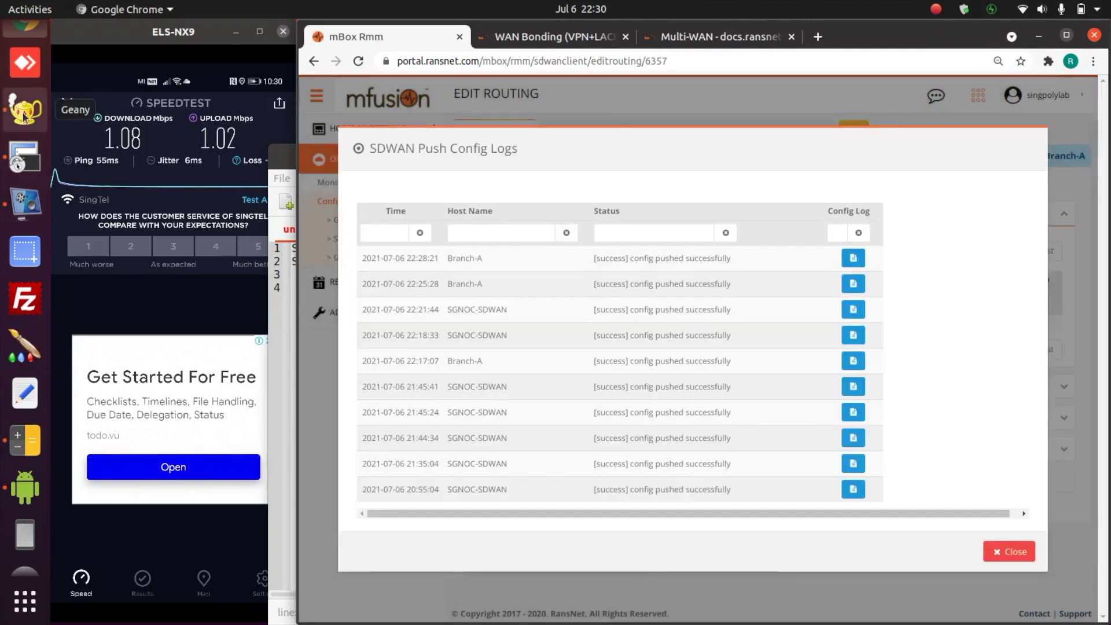
click(23, 114)
text(SIM2:)
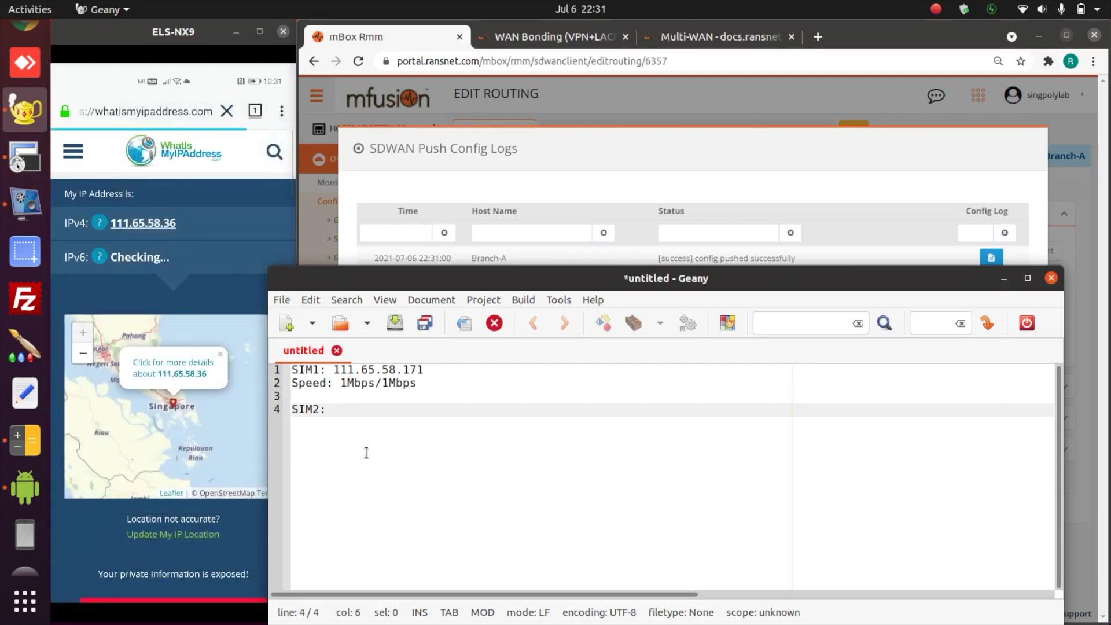
Step: Complete 'SIM2: 111.65.58.36', add 'Speed: 1Mbps/1Mbps', and begin a 'Bond1:' line
text(65.58.36)
key(Return)
text(Speed:)
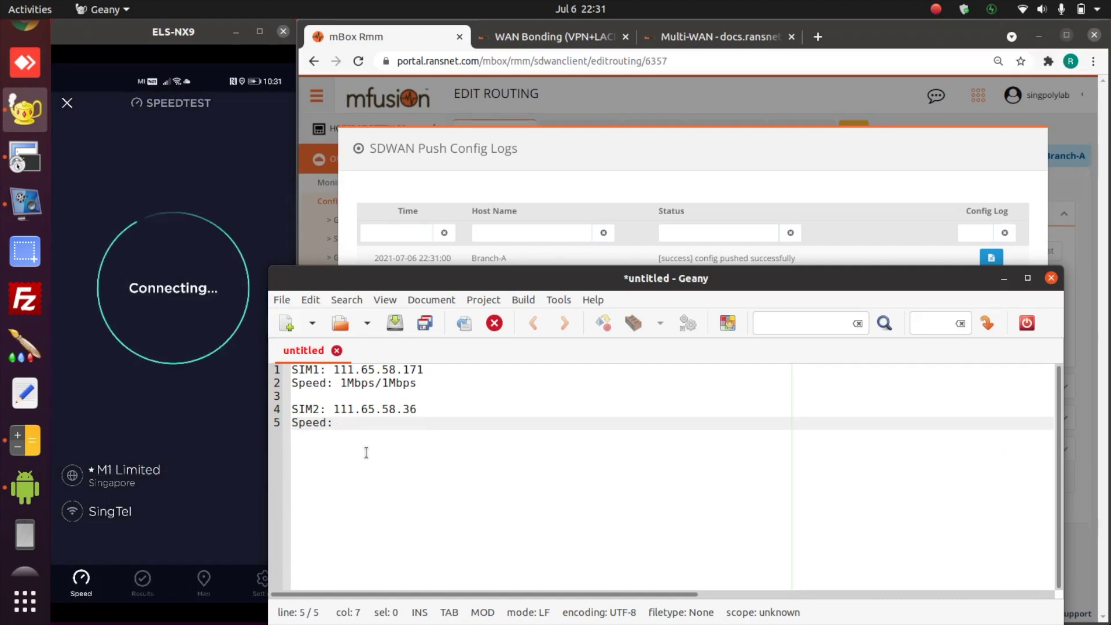
text(1)
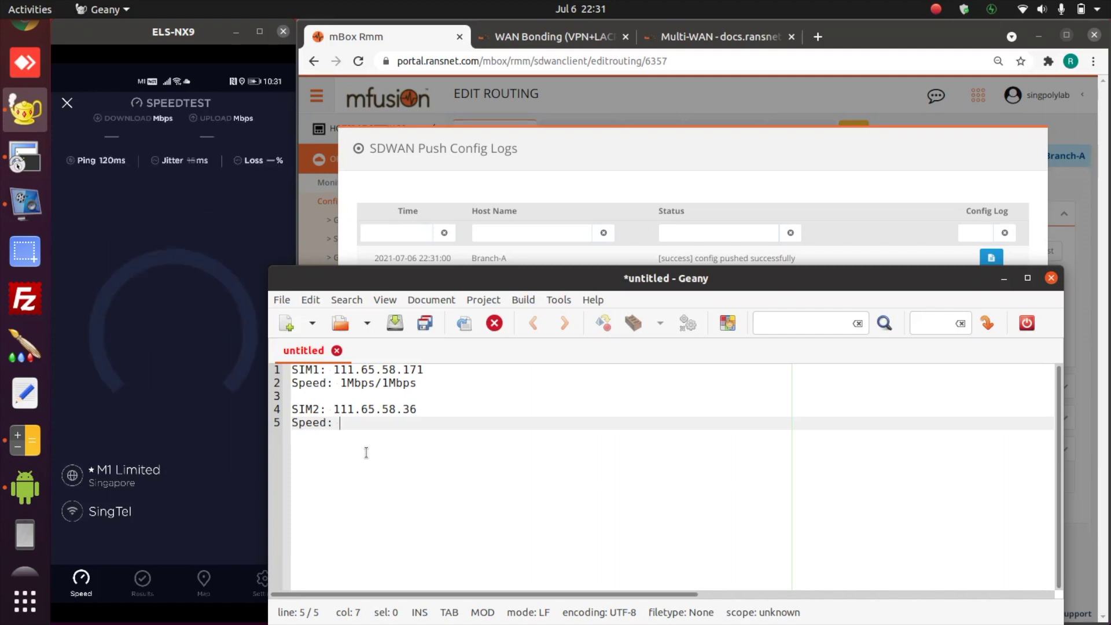
text(Mbps/1Mbps)
key(Return)
key(Return)
text(B)
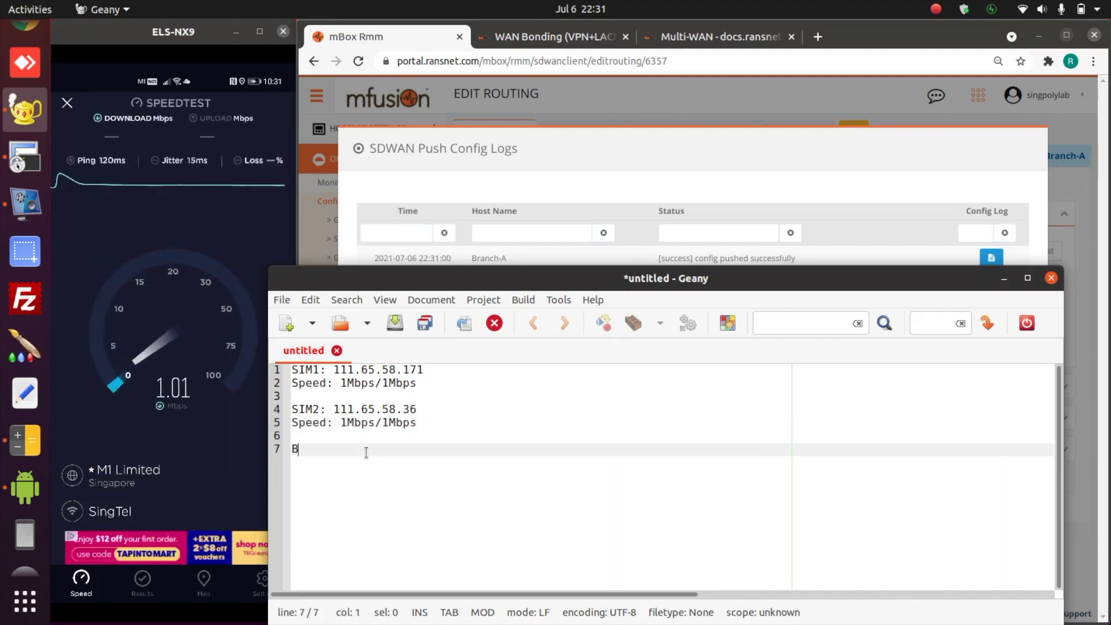
text(ond1:)
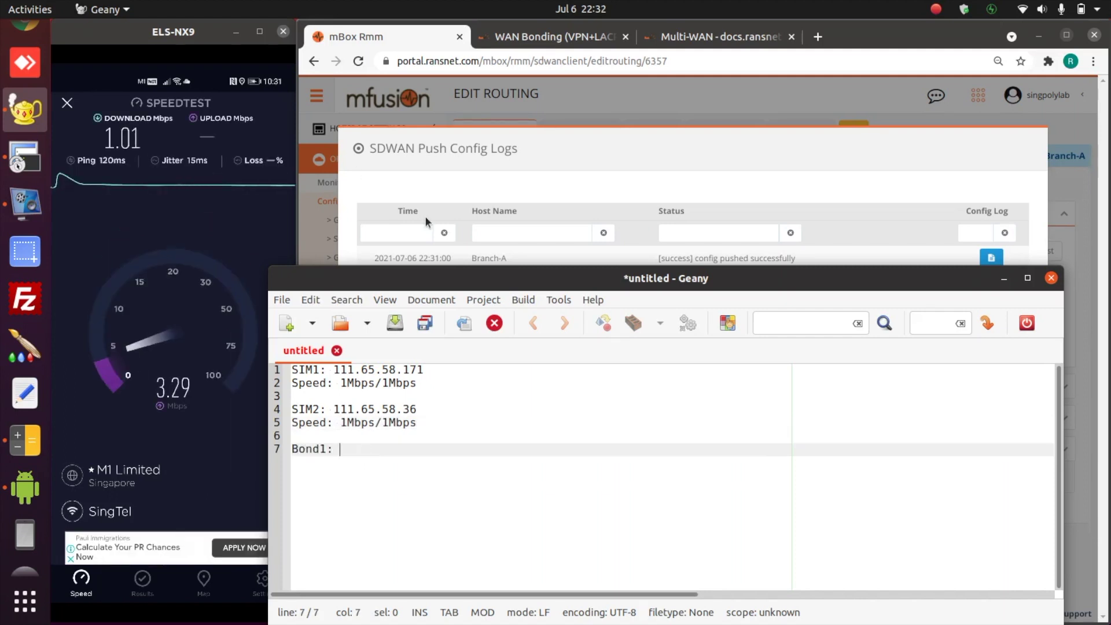
Step: Set policy route 100's next hop to 10.1.1.1
click(534, 41)
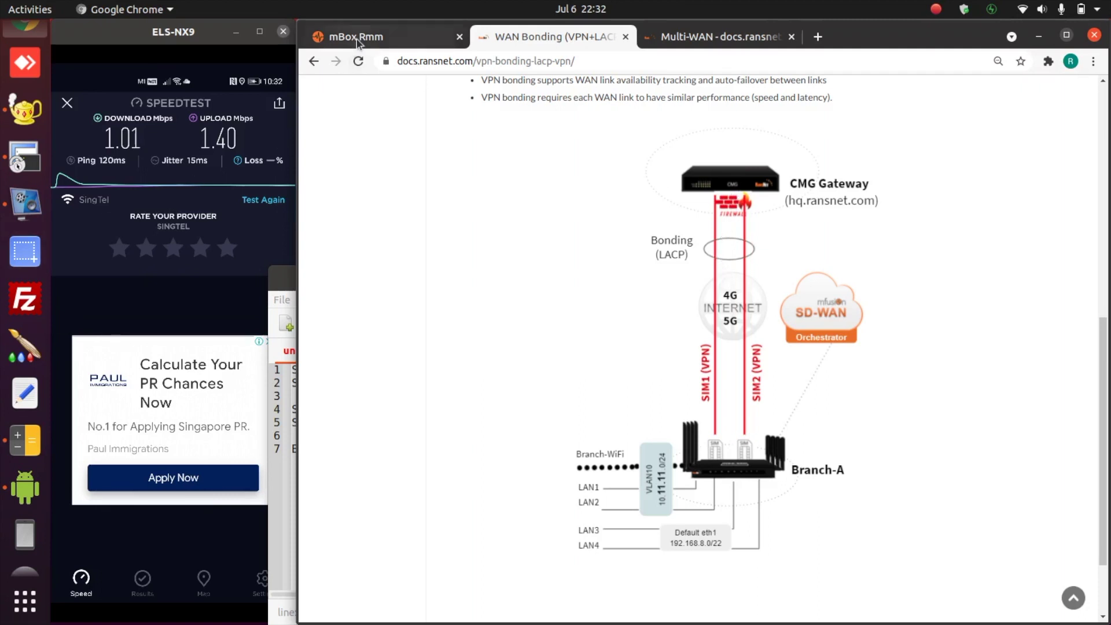
key(ctrl+Page_Up)
click(1010, 551)
click(535, 385)
click(529, 496)
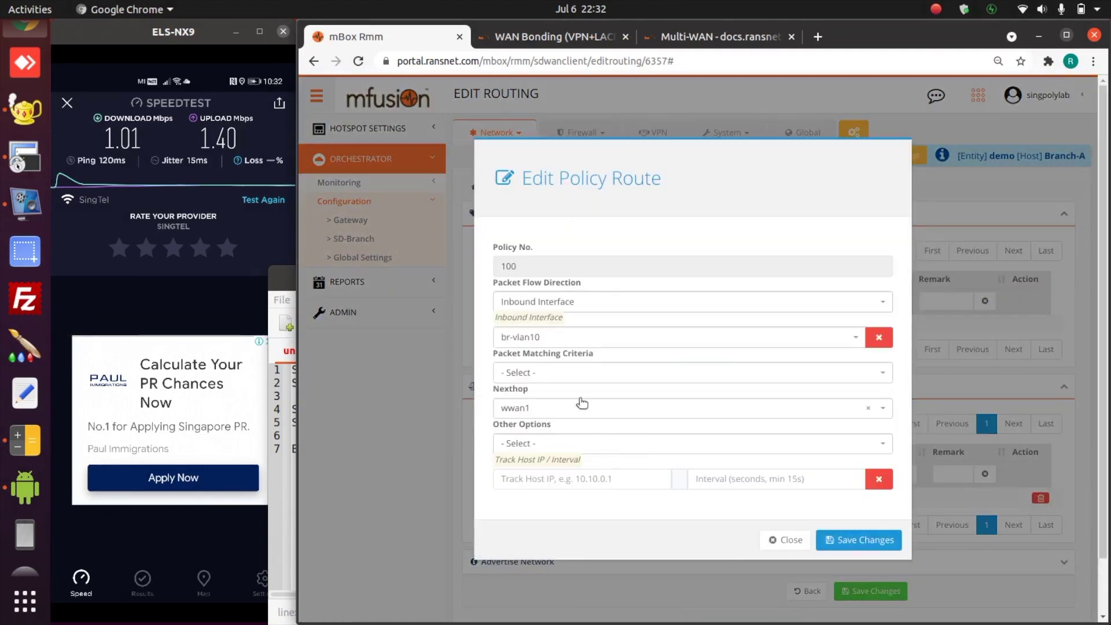
click(582, 403)
text(10.1.1.1)
key(Return)
Step: Push the updated routing configuration to Branch-A
click(559, 41)
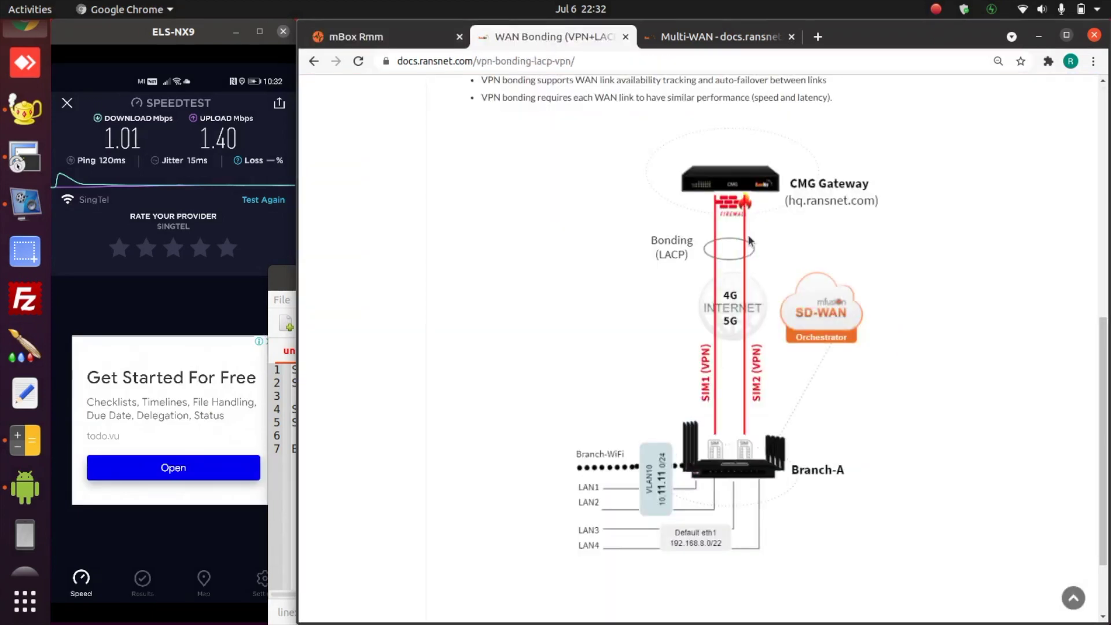
key(ctrl+shift+Tab)
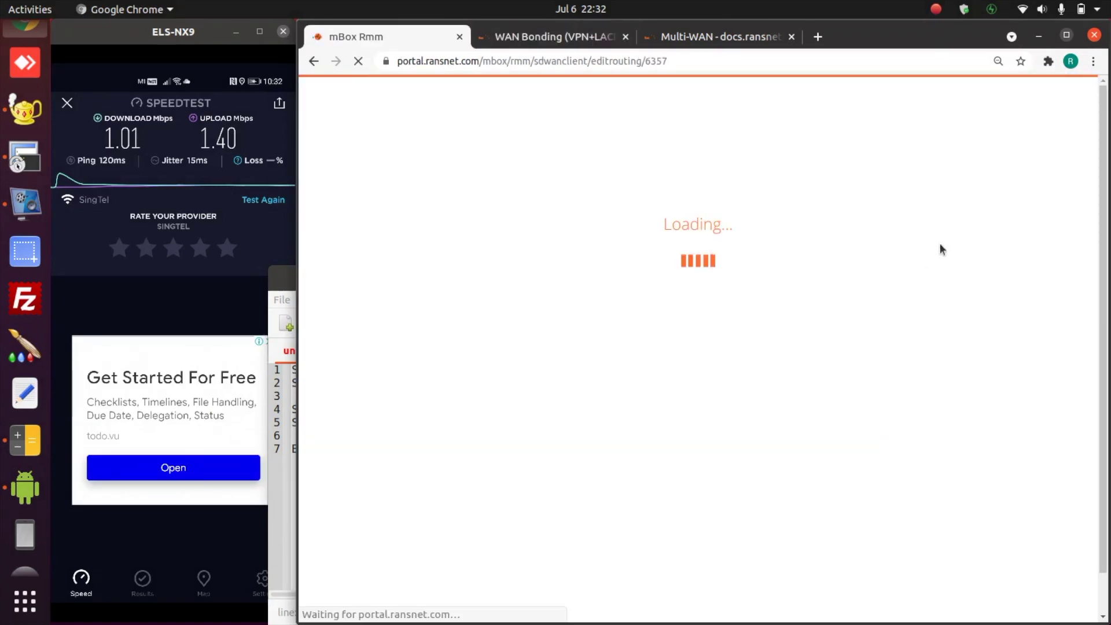
click(903, 195)
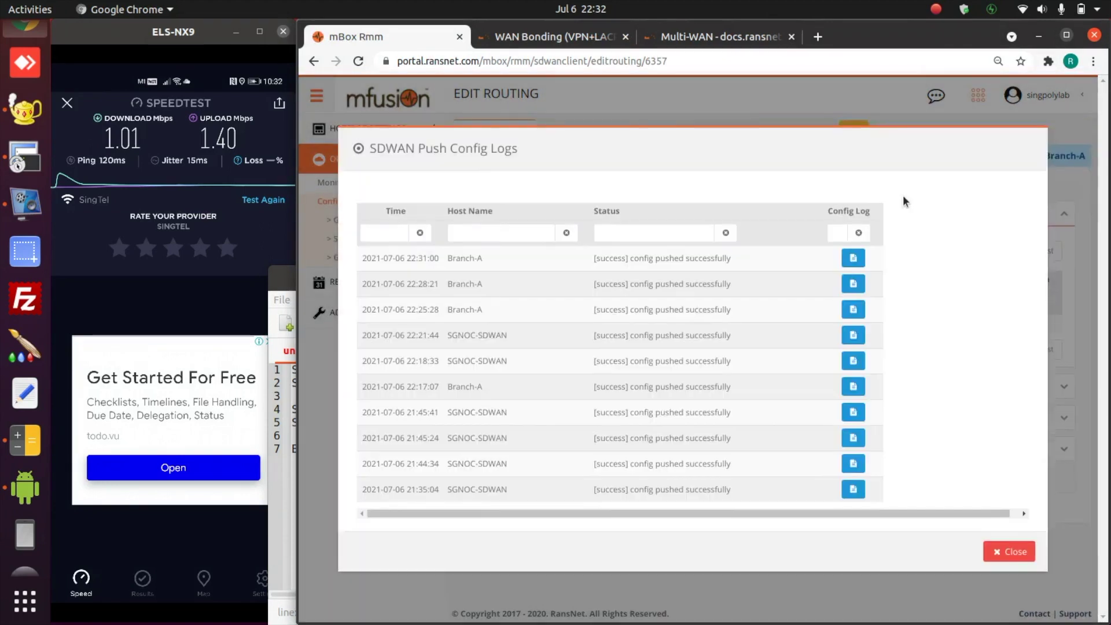
click(25, 108)
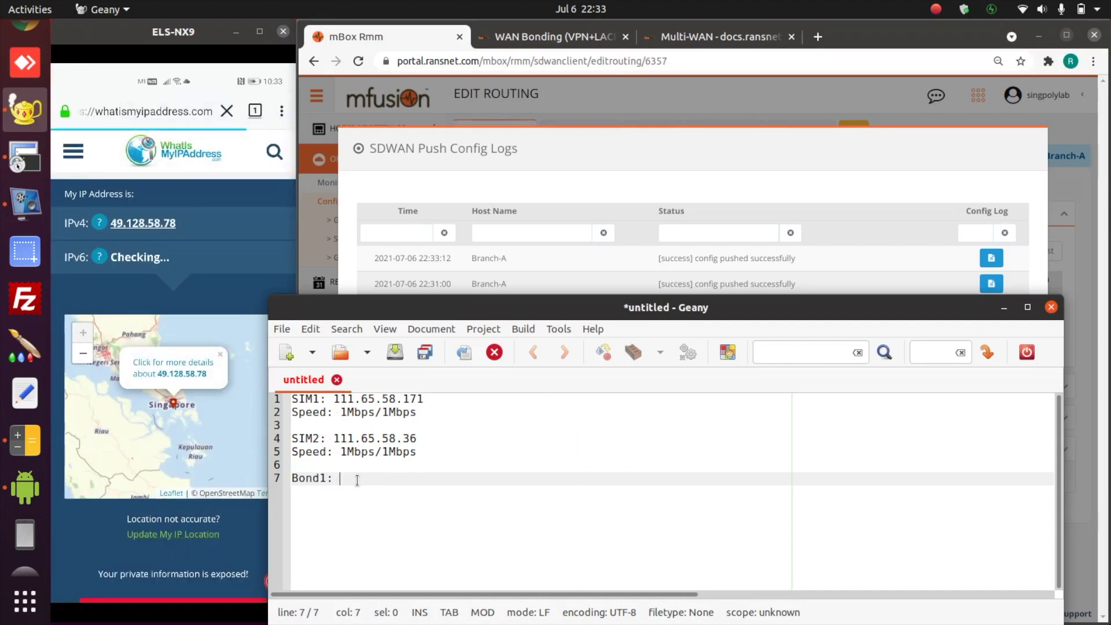
Step: Enter 49.128.58.78 after 'Bond1:' in the Geany note
text(49.128.)
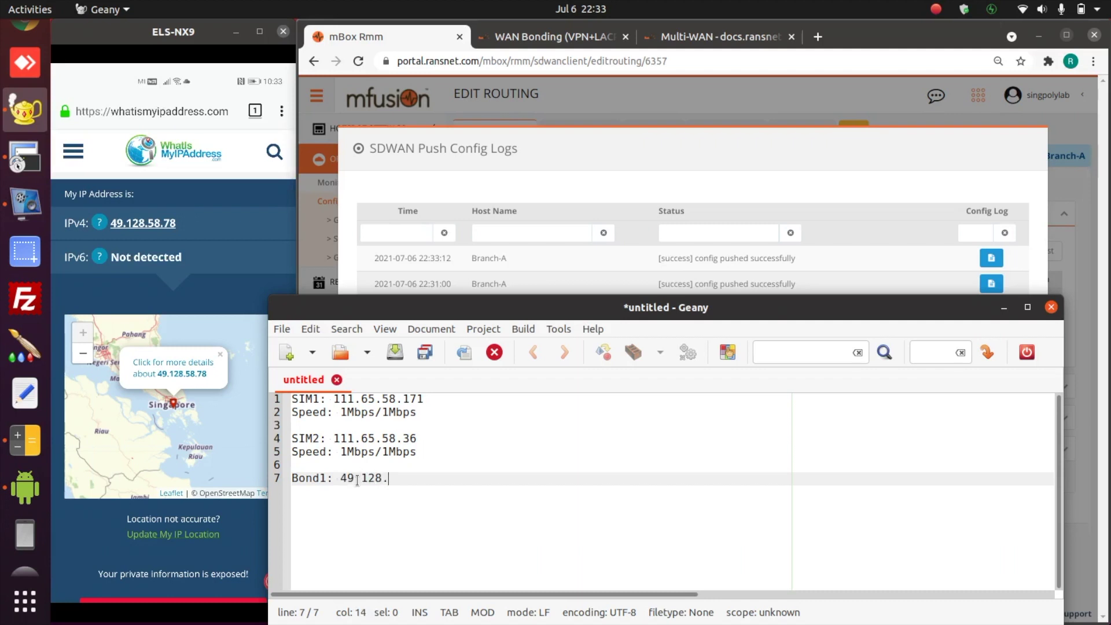
text(58.78)
click(539, 36)
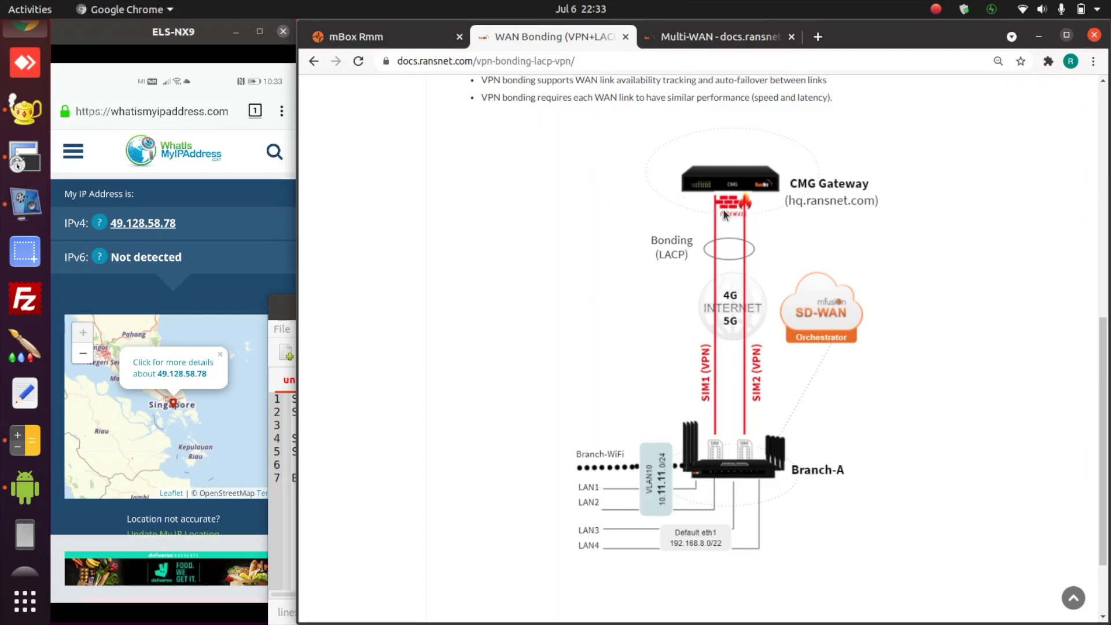
click(32, 113)
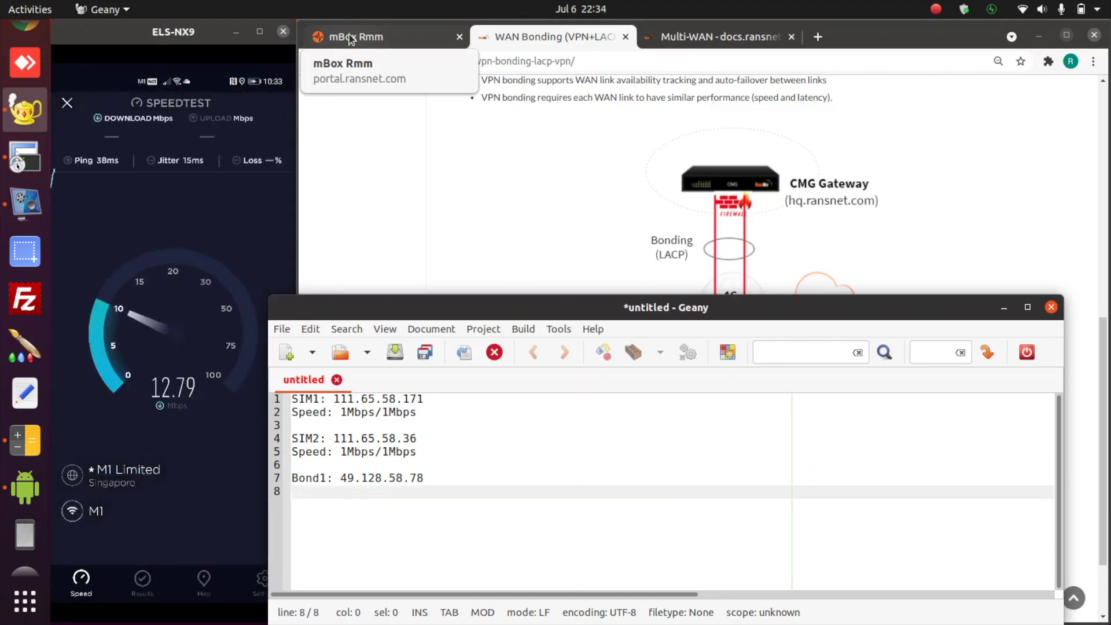
Step: Type 'Speed: 2Mbps/' as the bonded speed line, leaving the upload figure pending
text(Speed: )
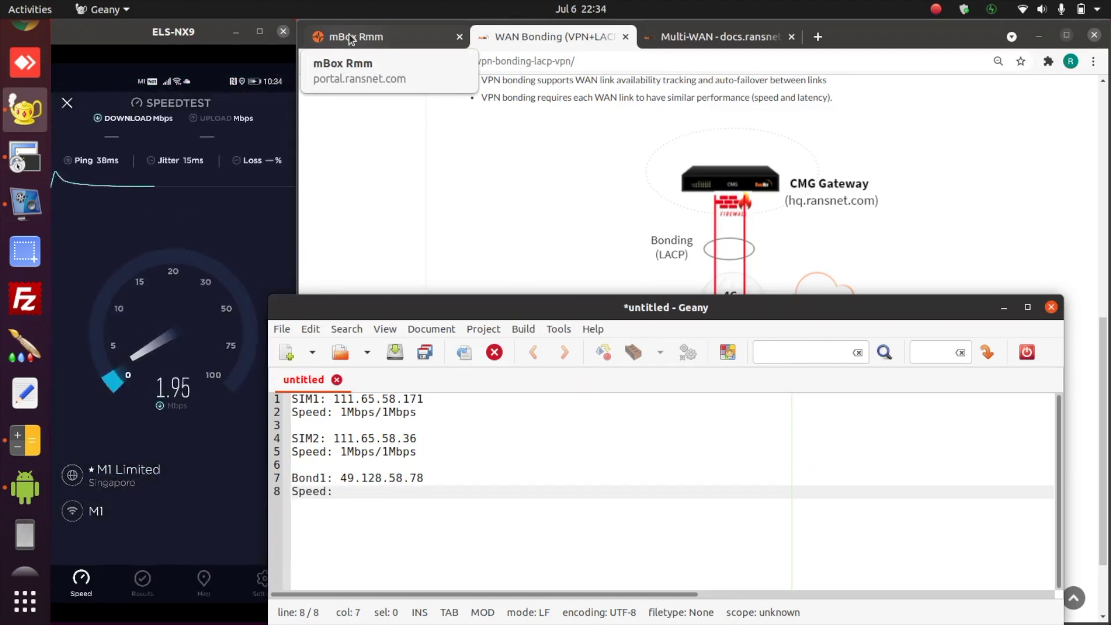
text(2Mbps)
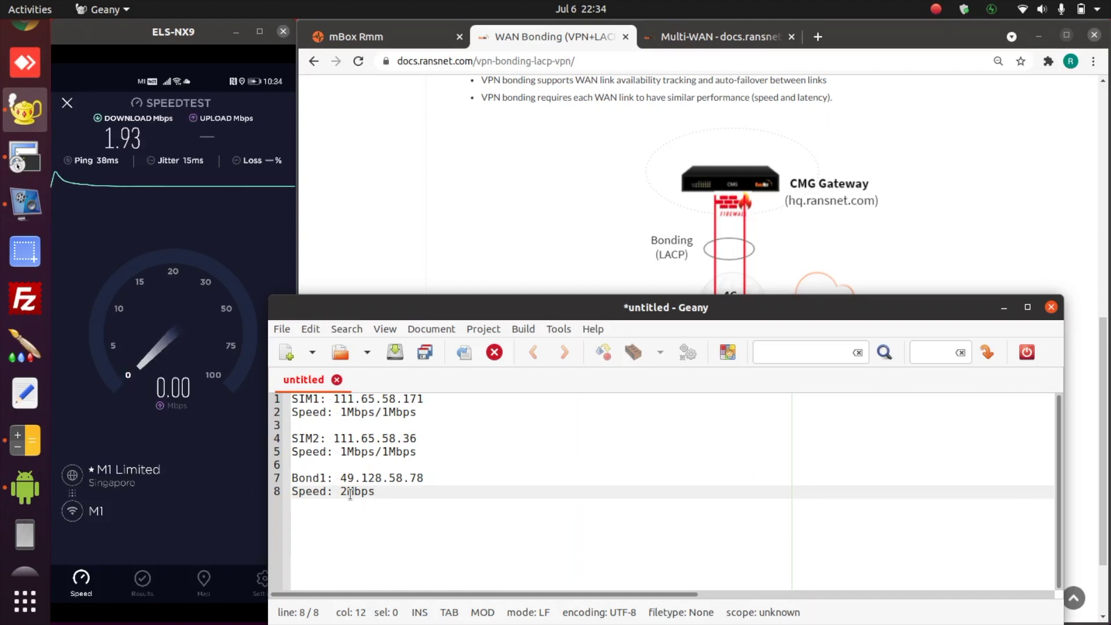
text(/)
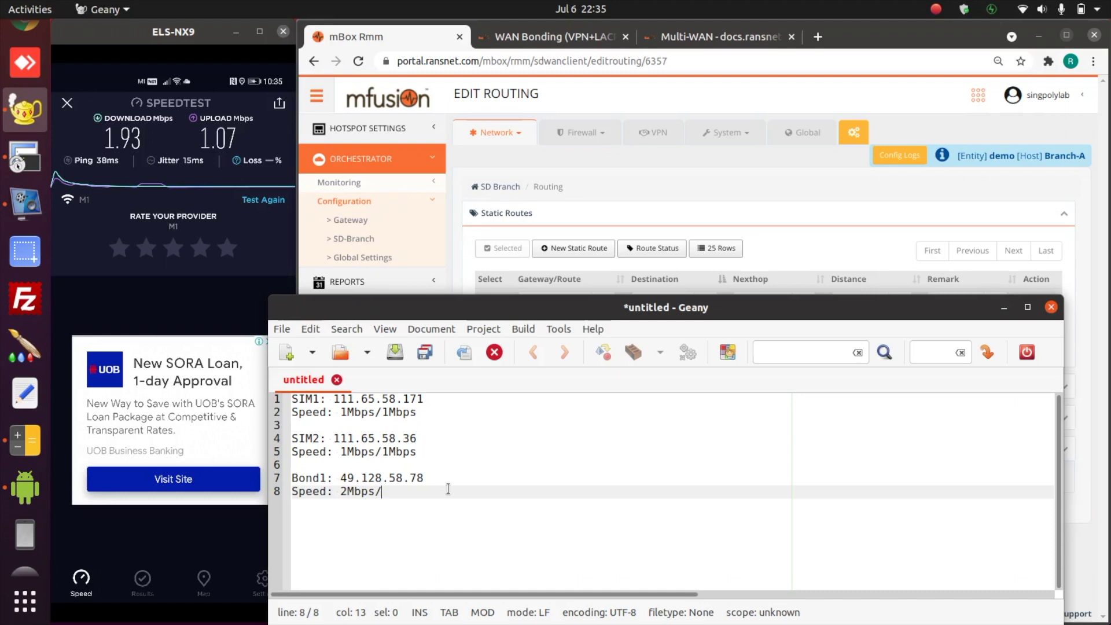
click(524, 36)
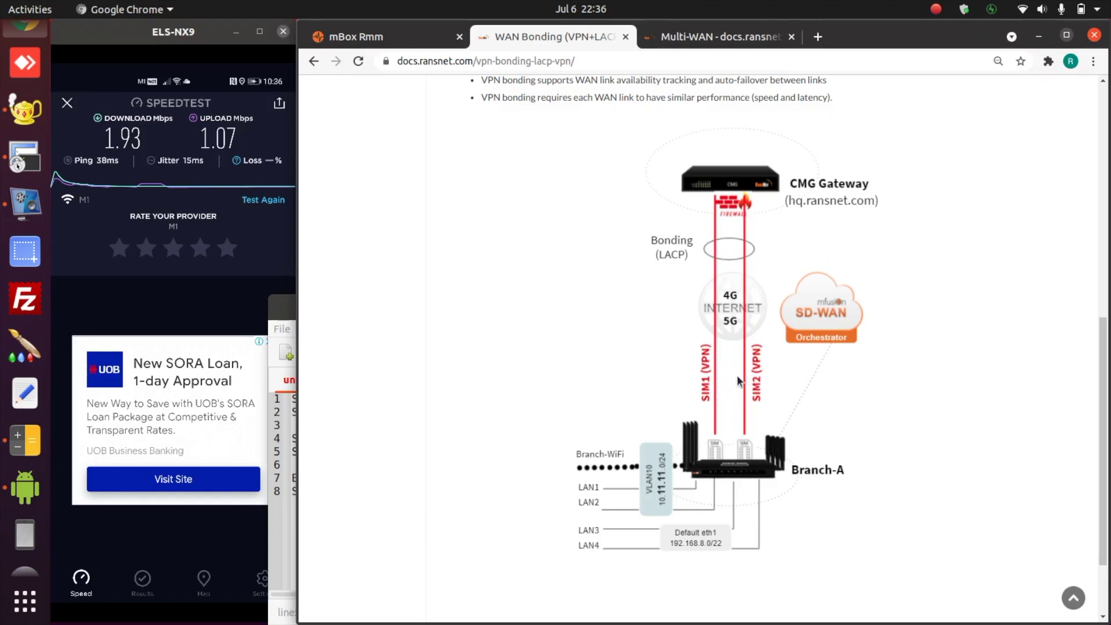
Step: Complete 'Speed: 2Mbps/1Mbps' and add a 'Speed(single): 1.6Mbps/1Mbps' line below it
click(25, 110)
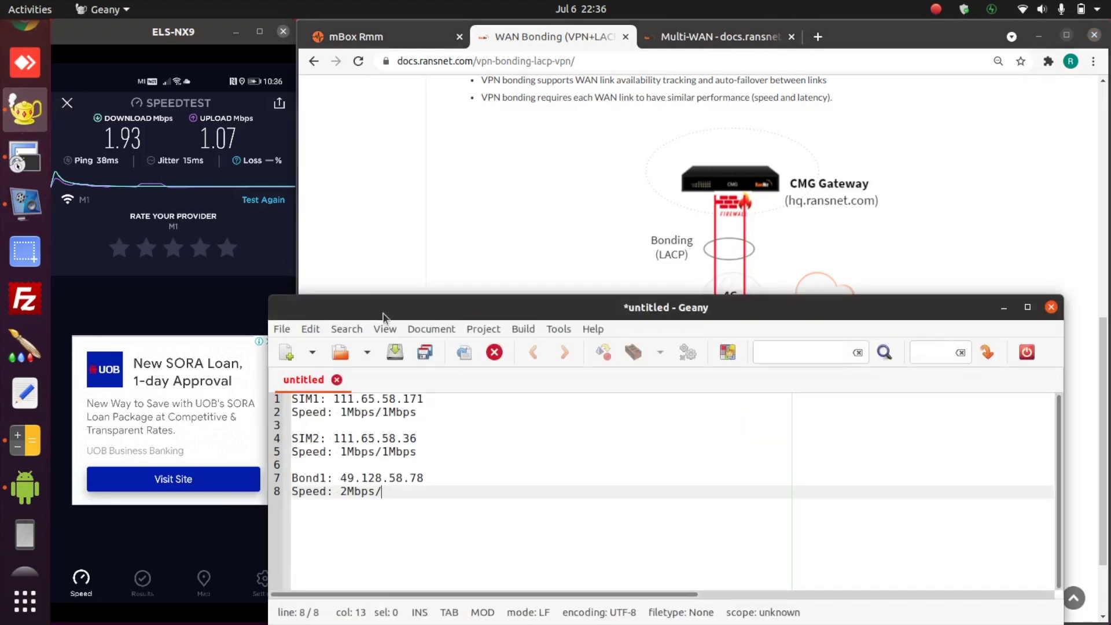
text(bps)
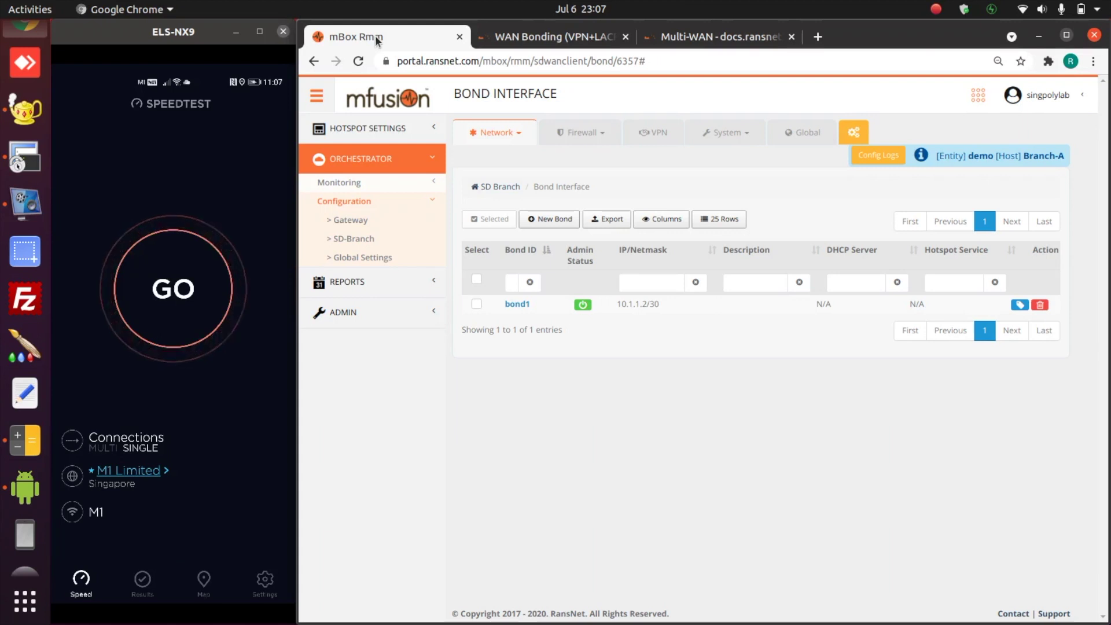
key(alt+Tab)
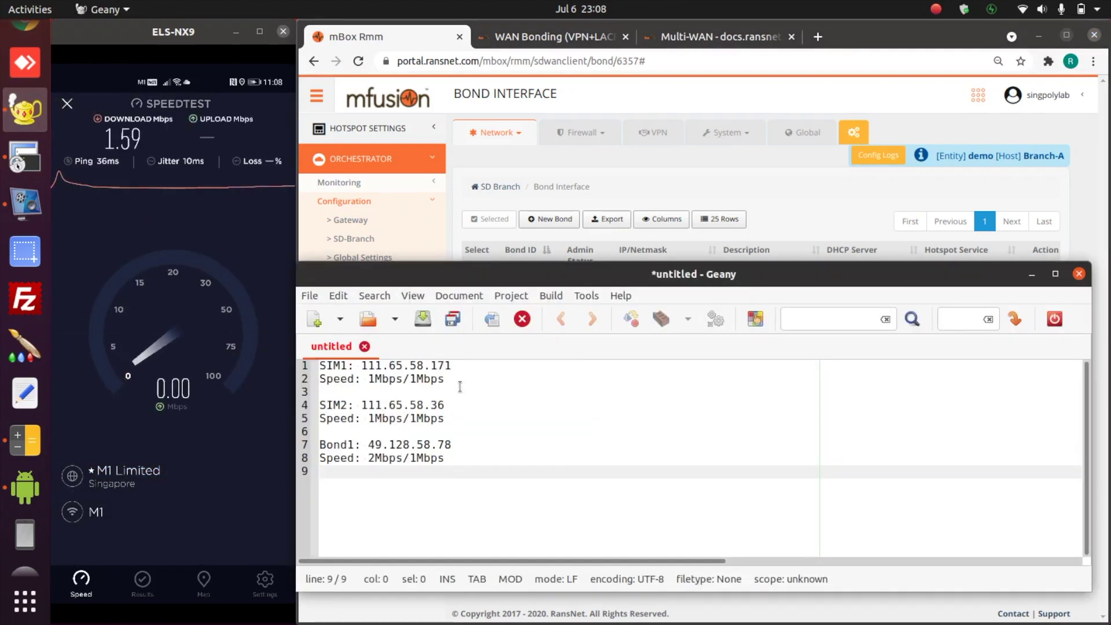
text(Speed(single): 1.6Mbps/1Mbps)
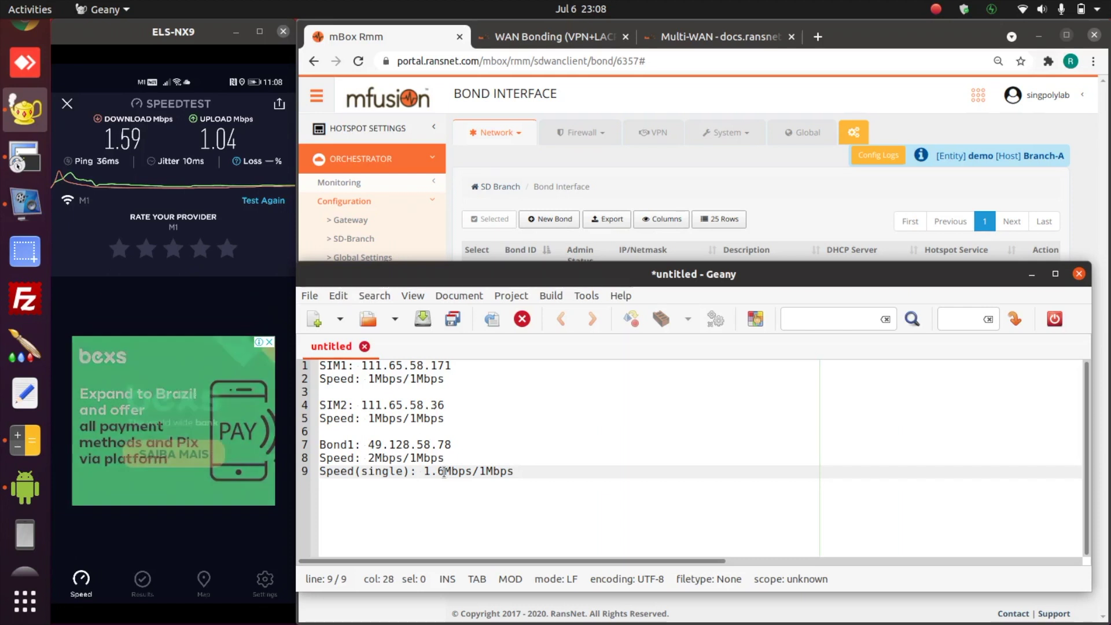
Step: Correct the single-connection figure to 1.6 and select the two speed lines
click(381, 457)
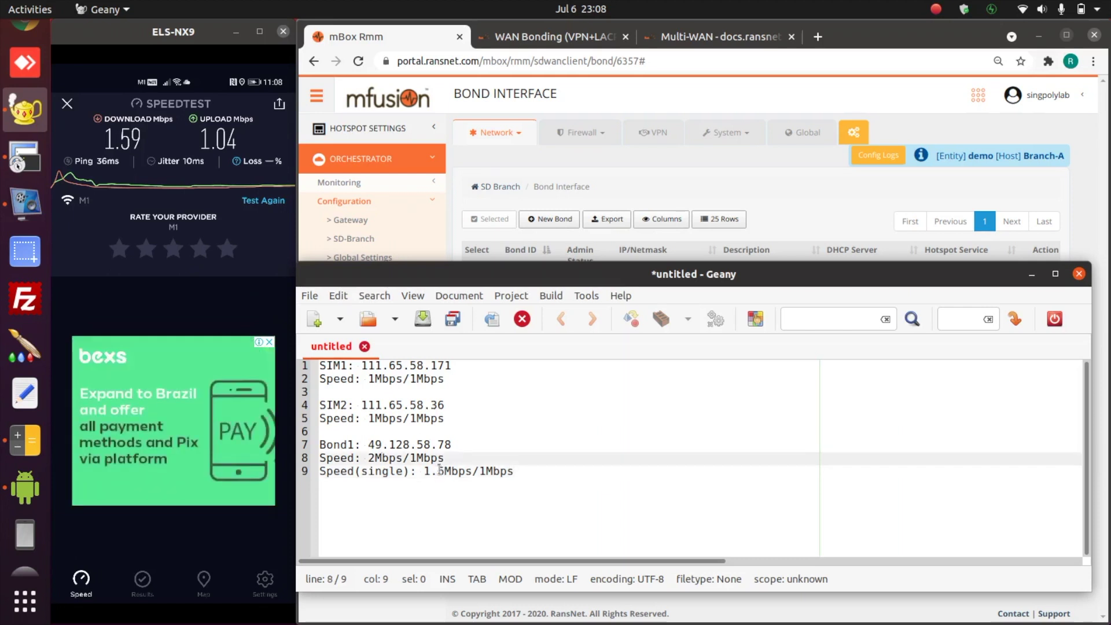
click(444, 470)
key(BackSpace)
text(6)
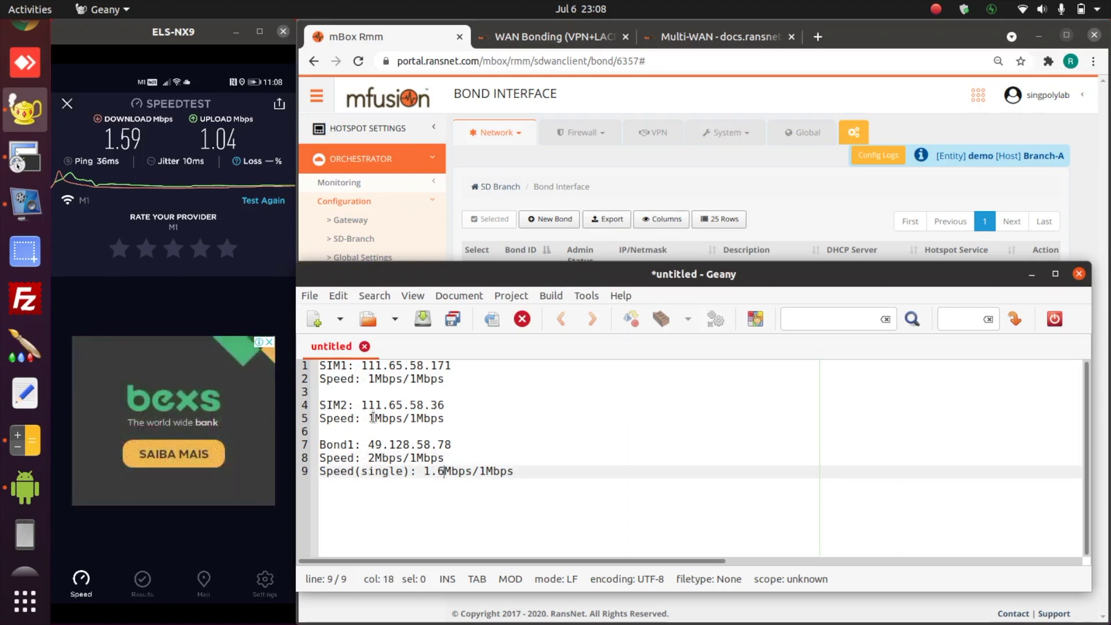
click(554, 37)
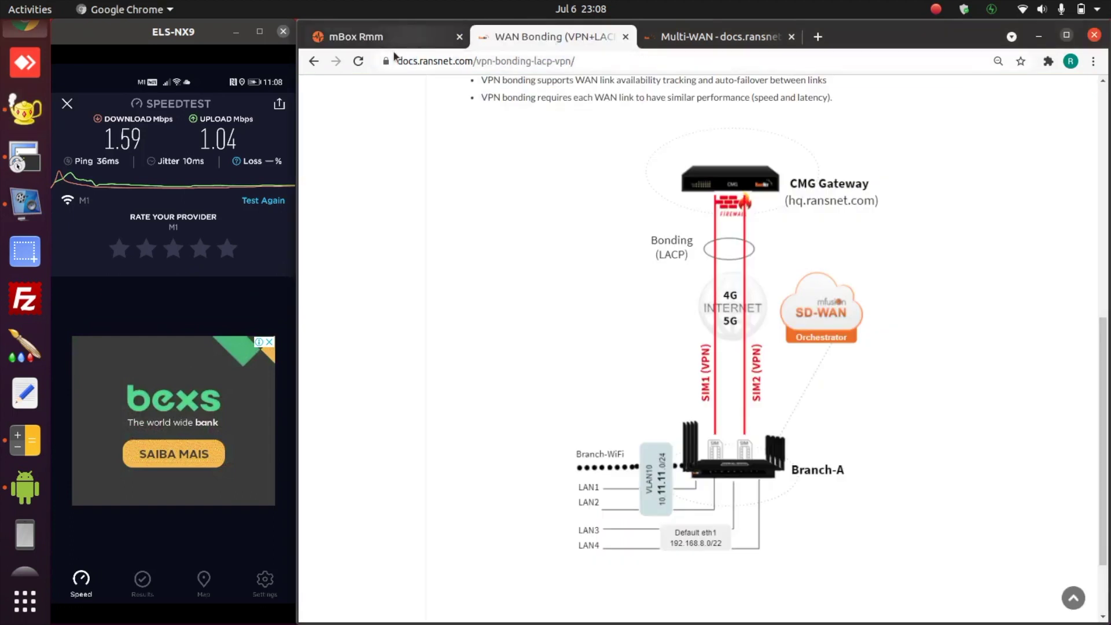
click(24, 110)
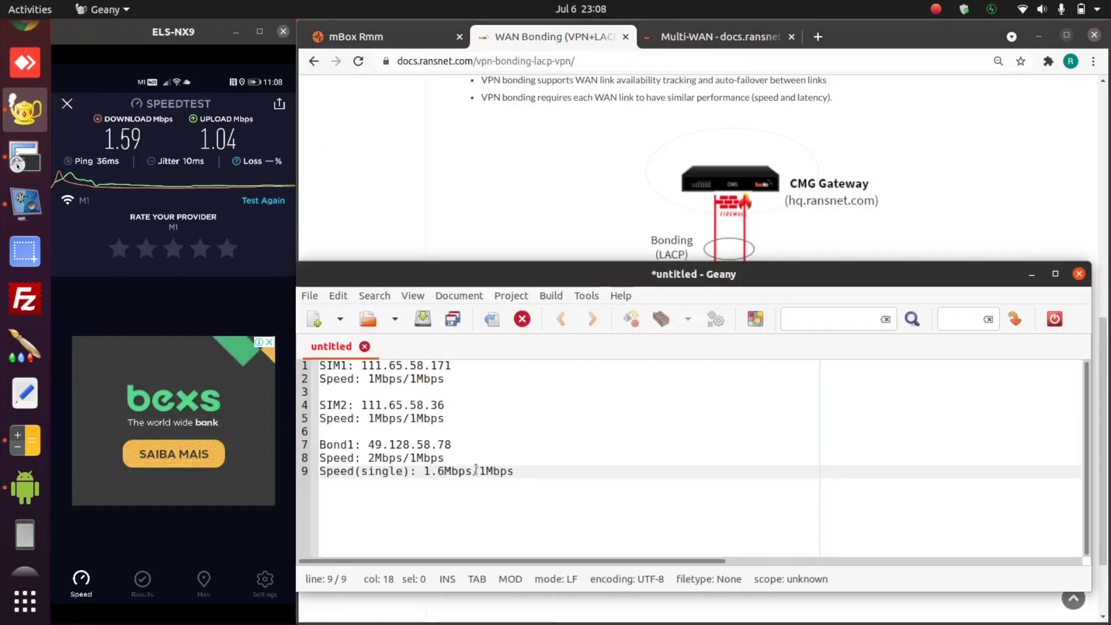
drag(511, 473, 310, 460)
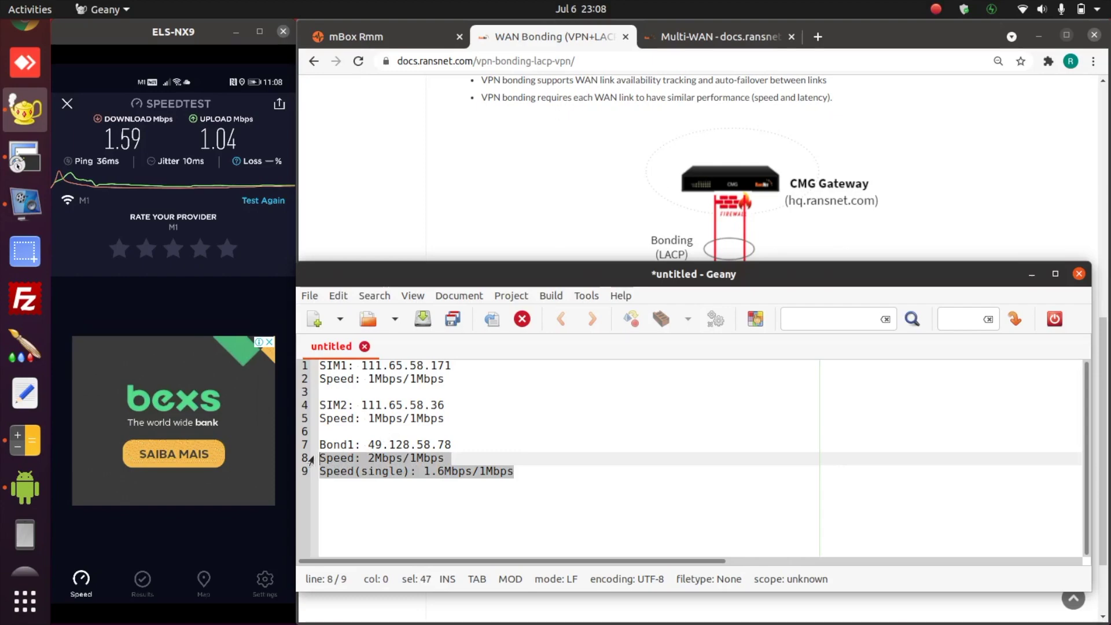